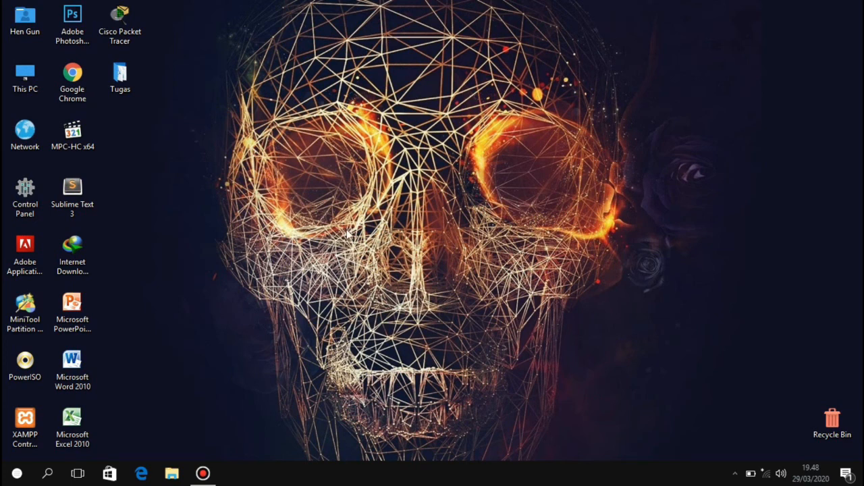
Open Cisco Packet Tracer and place three PT-Router devices in a row across the upper part of the logical workspace.
double_click(128, 35)
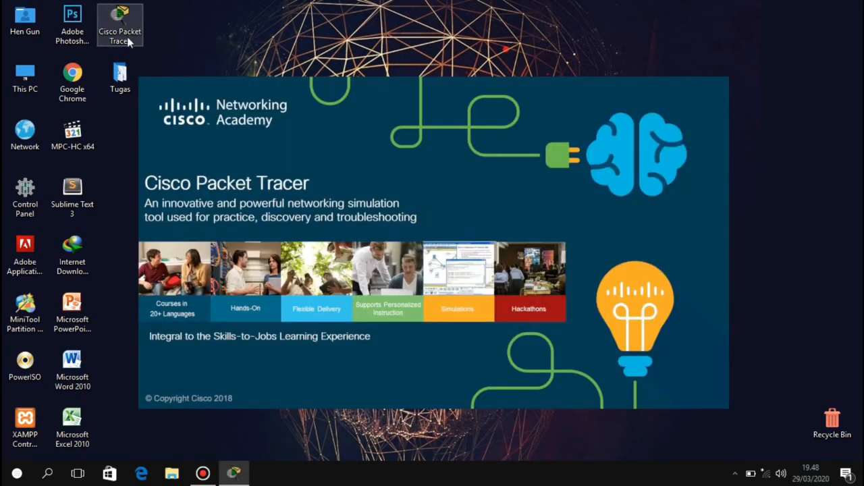
click(134, 67)
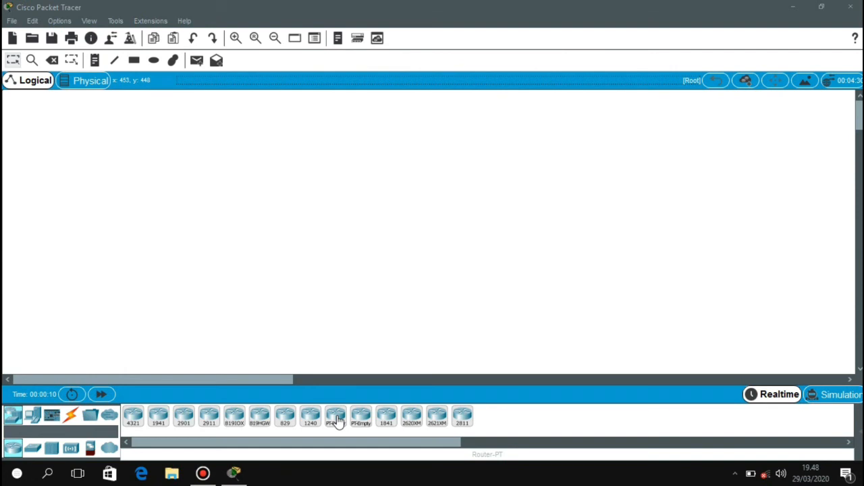
drag(337, 420, 50, 140)
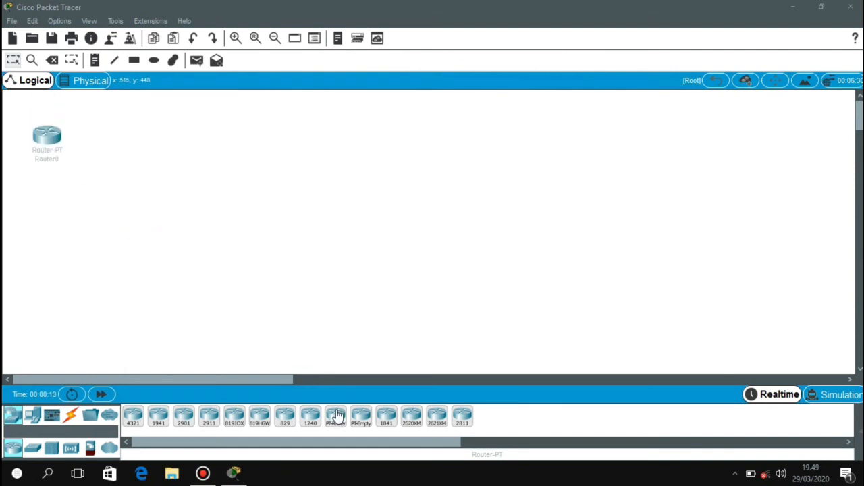
drag(337, 417, 131, 139)
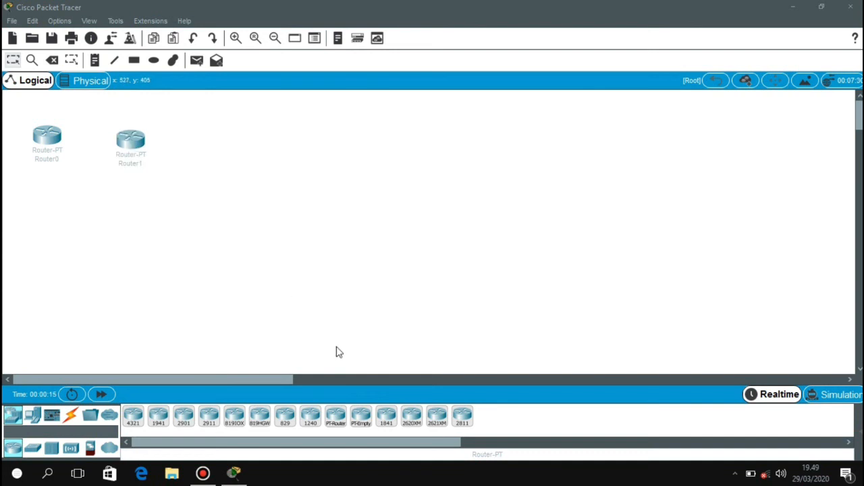
drag(337, 421, 229, 147)
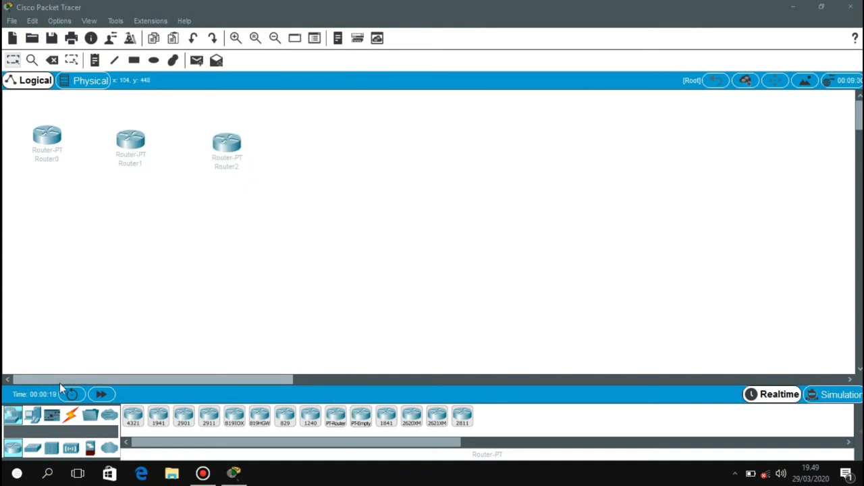
Place three PC end devices in a row, one below each router.
click(34, 417)
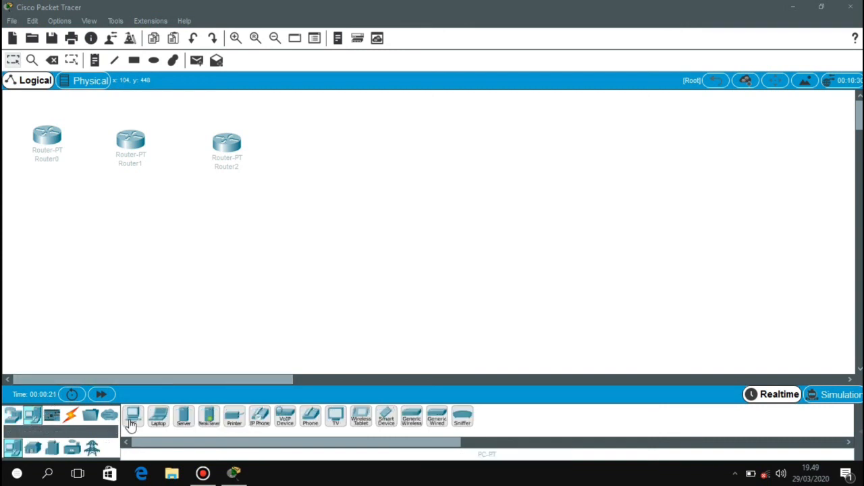
drag(128, 416, 69, 306)
drag(47, 252, 45, 251)
drag(133, 415, 129, 251)
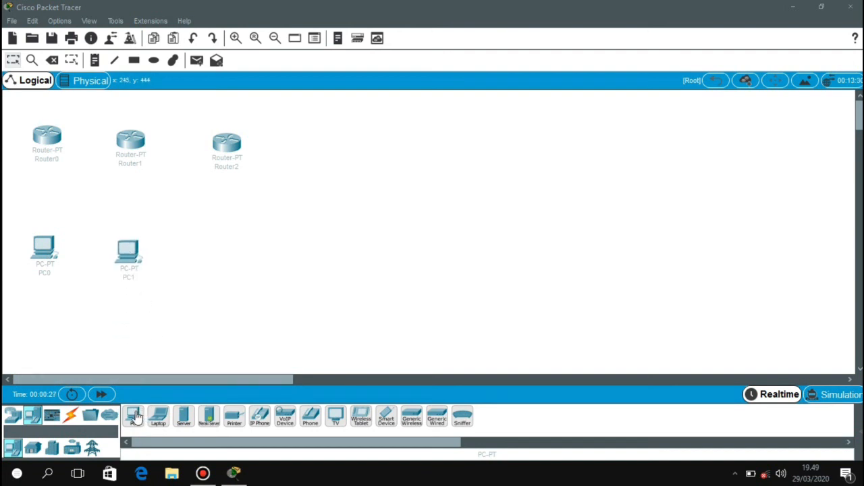
drag(234, 259, 237, 252)
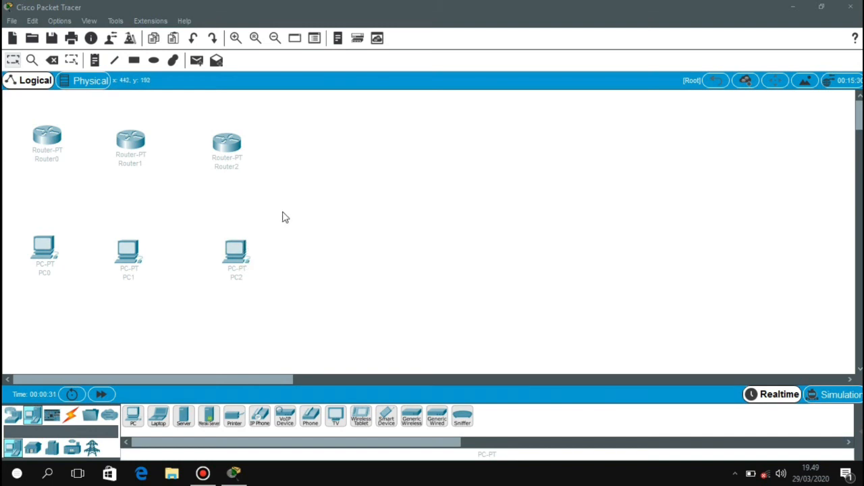
Connect Router0's Serial2/0 port to Router1's Serial2/0 port with a Serial DTE cable.
click(71, 416)
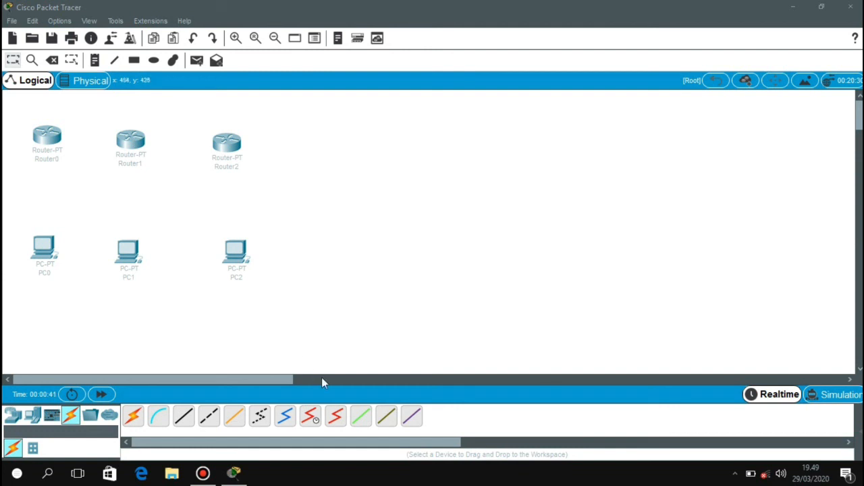
click(337, 420)
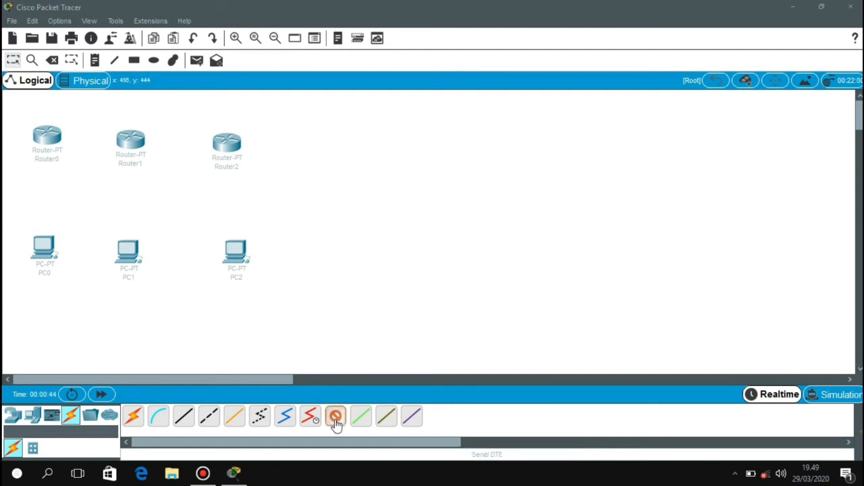
click(45, 133)
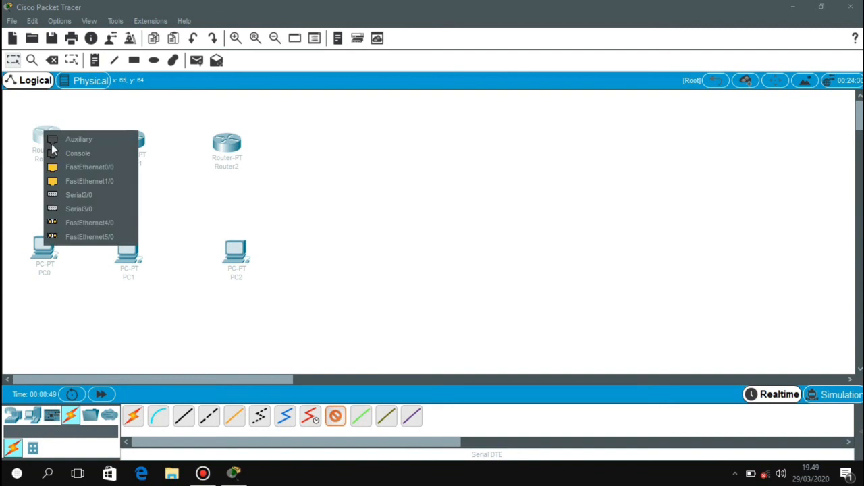
click(77, 194)
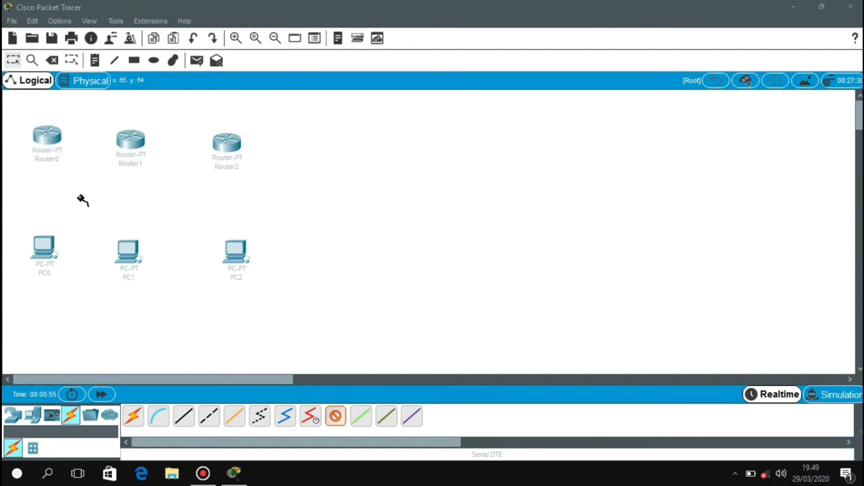
click(130, 142)
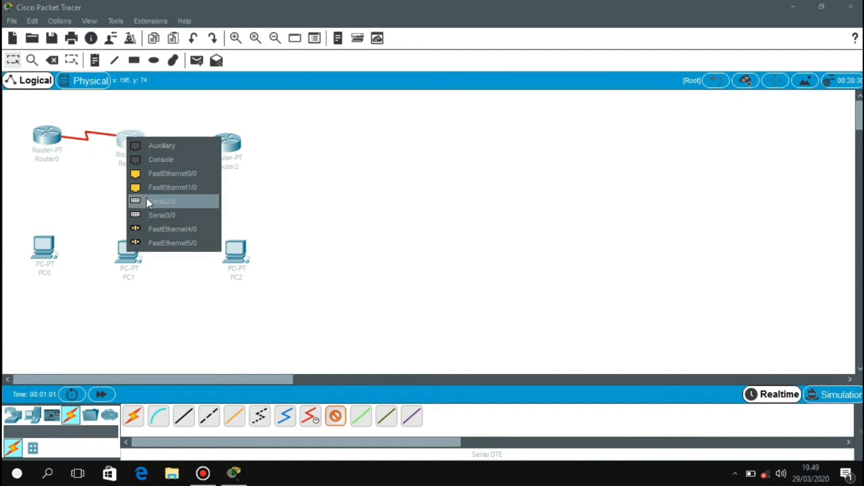
click(147, 201)
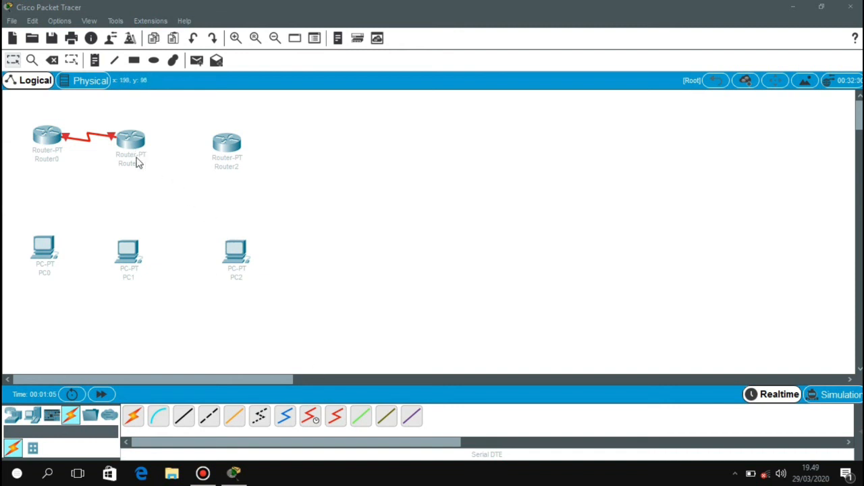
Connect Router1's Serial3/0 port to Router2's Serial3/0 port with a Serial DTE cable.
mouse_move(132, 140)
click(336, 416)
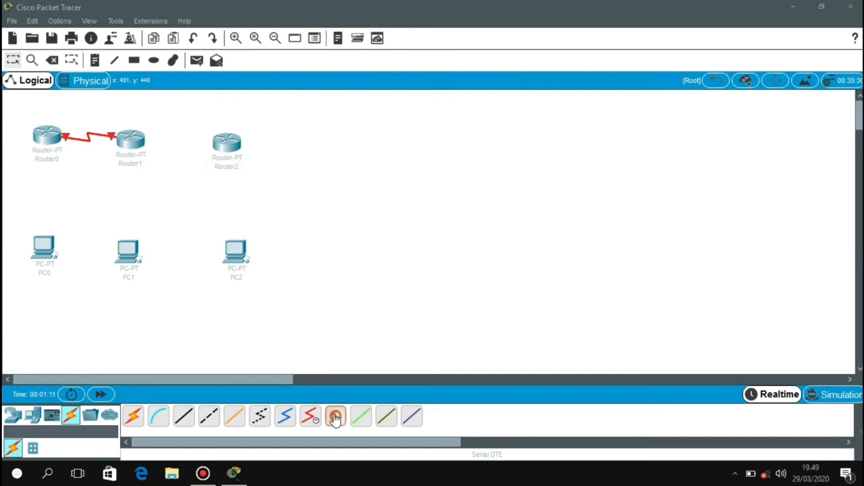
click(130, 138)
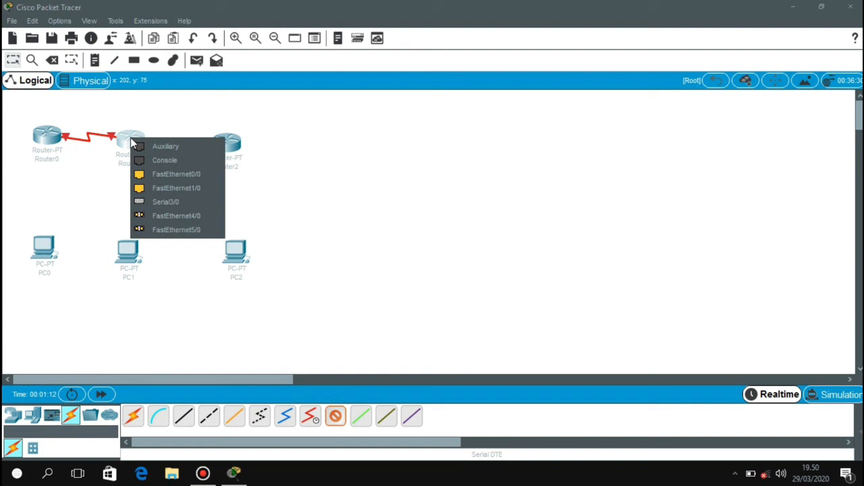
click(178, 203)
click(224, 144)
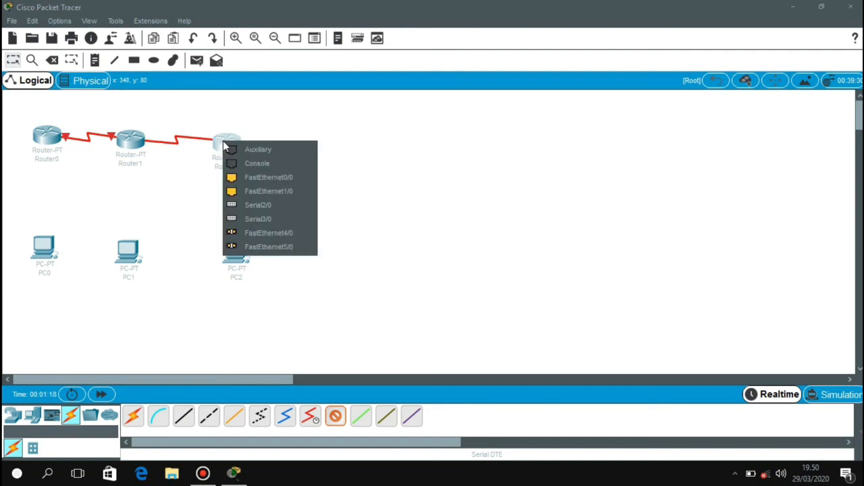
click(247, 216)
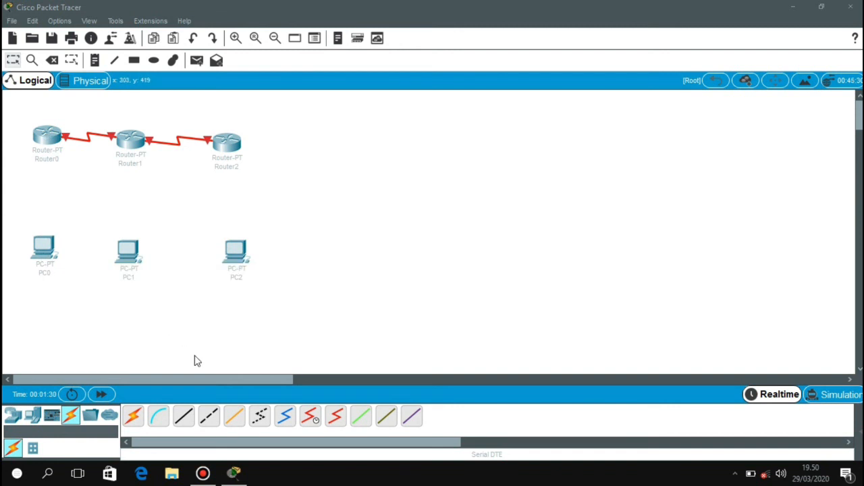
Connect Router0's FastEthernet0/0 port to PC0's FastEthernet0 port with a Copper Cross-Over cable.
click(210, 424)
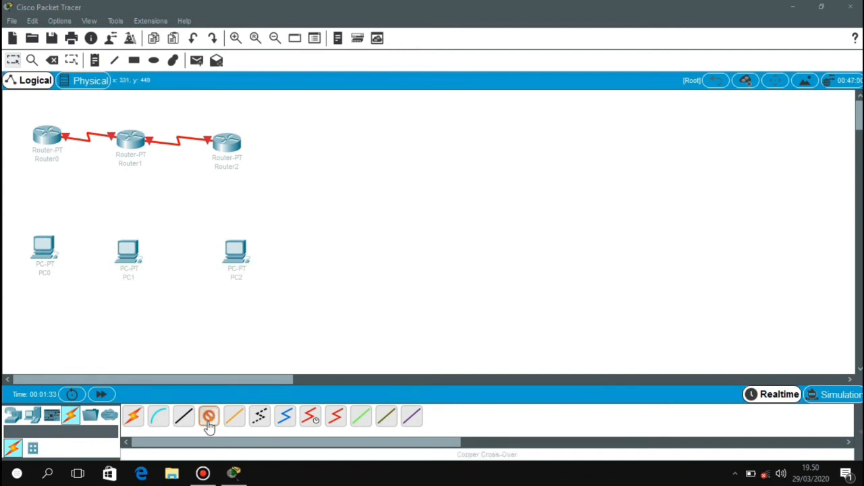
click(49, 137)
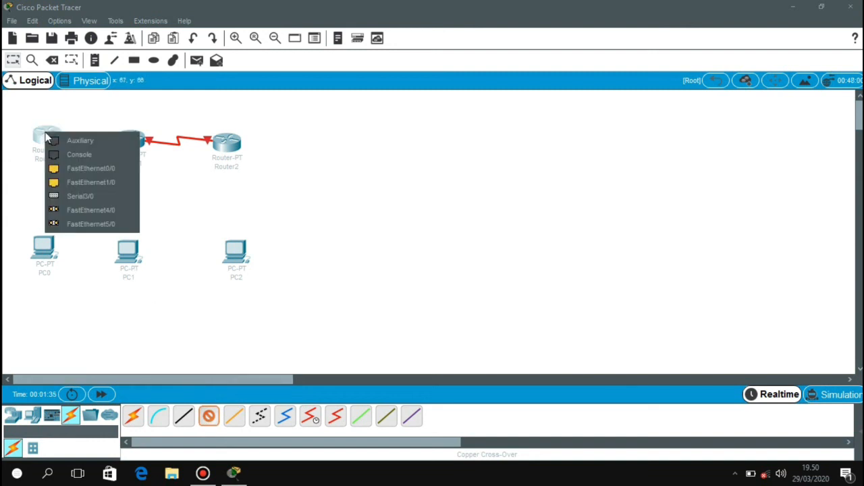
click(58, 167)
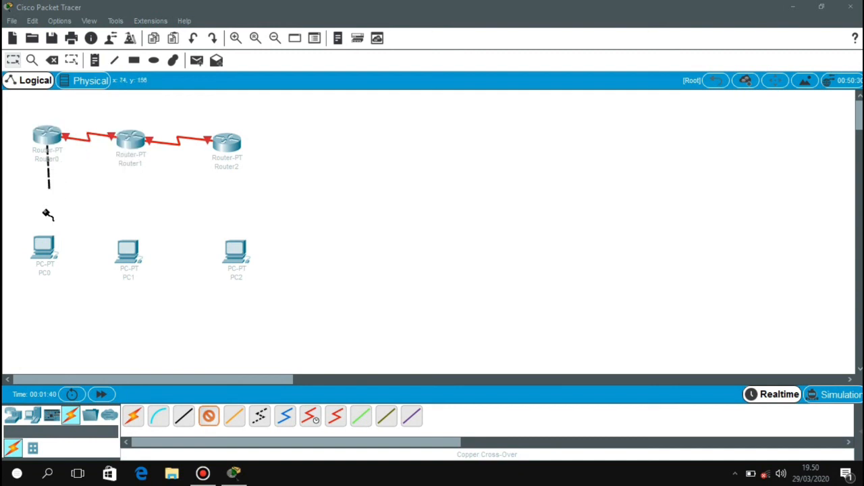
click(39, 246)
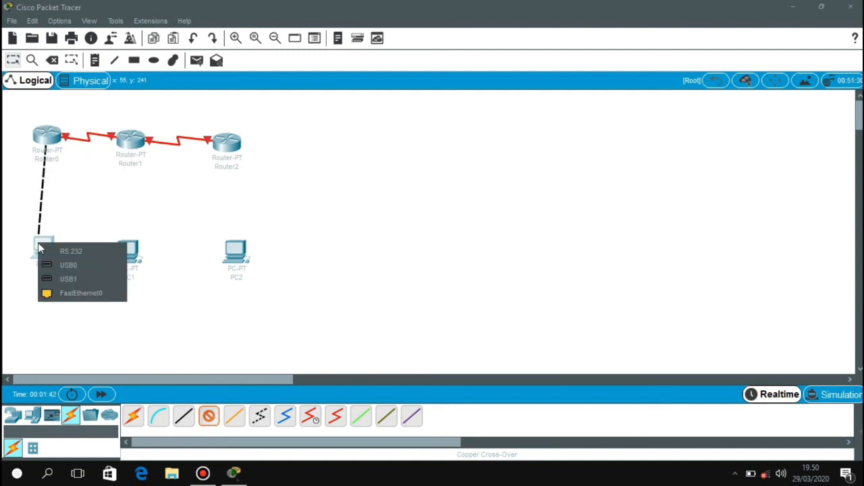
click(64, 294)
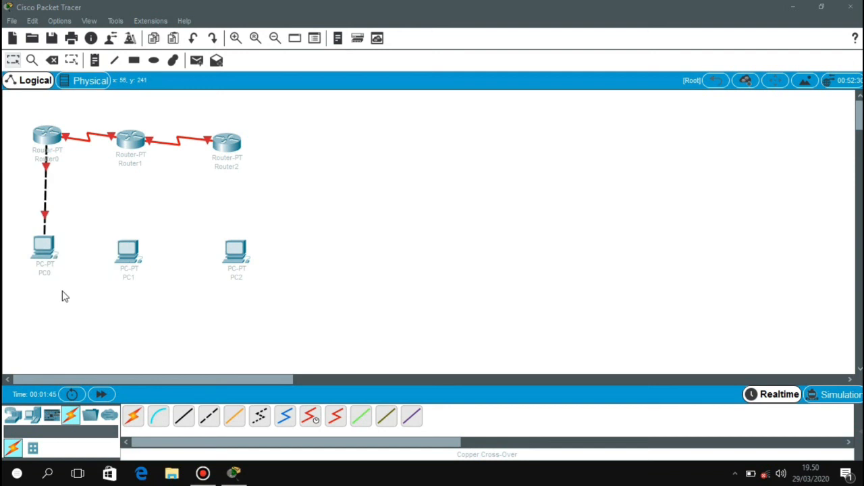
Connect Router1's FastEthernet0/0 port to PC1's FastEthernet0 port with a Copper Cross-Over cable.
click(208, 419)
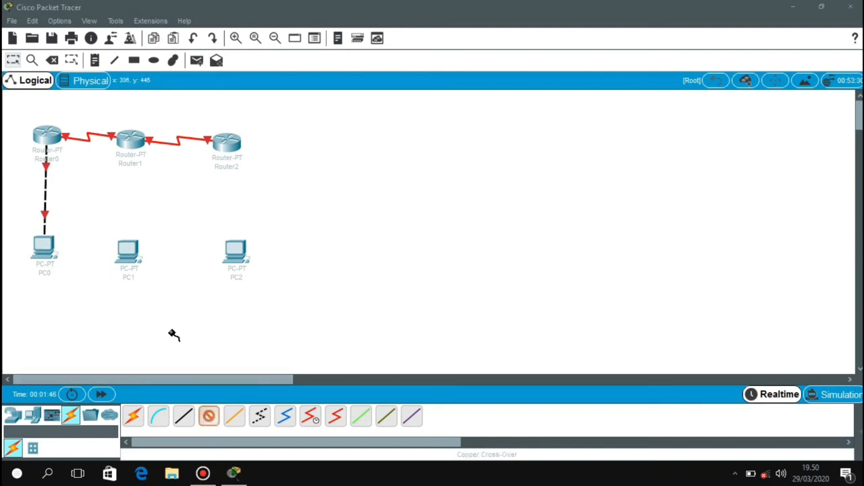
click(129, 142)
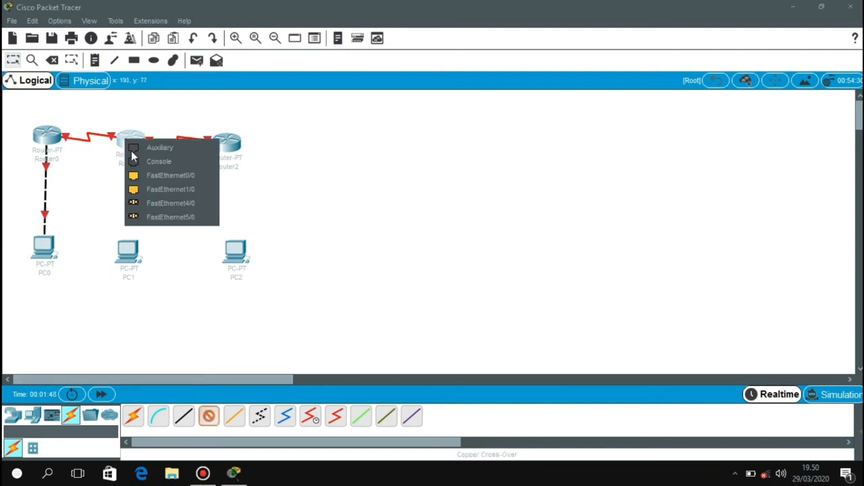
click(141, 176)
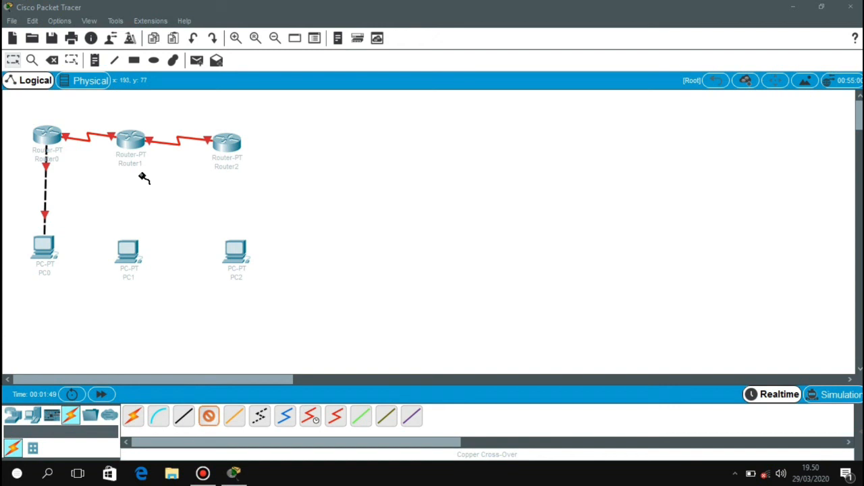
click(132, 252)
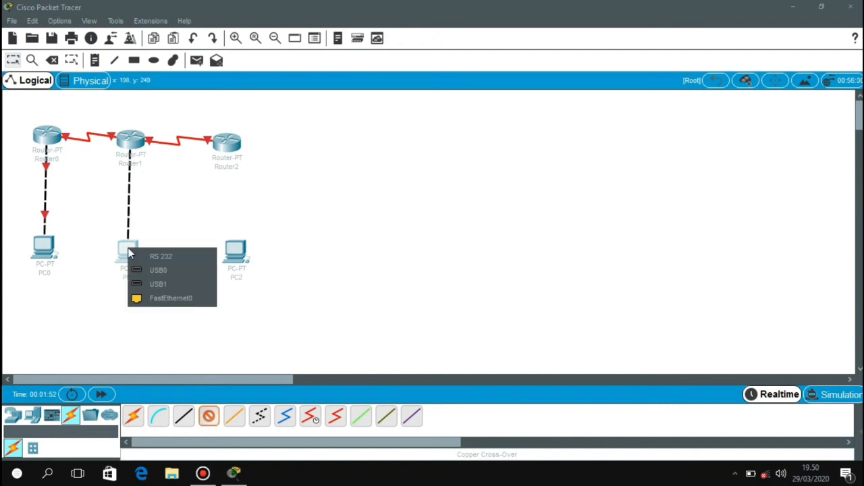
click(152, 298)
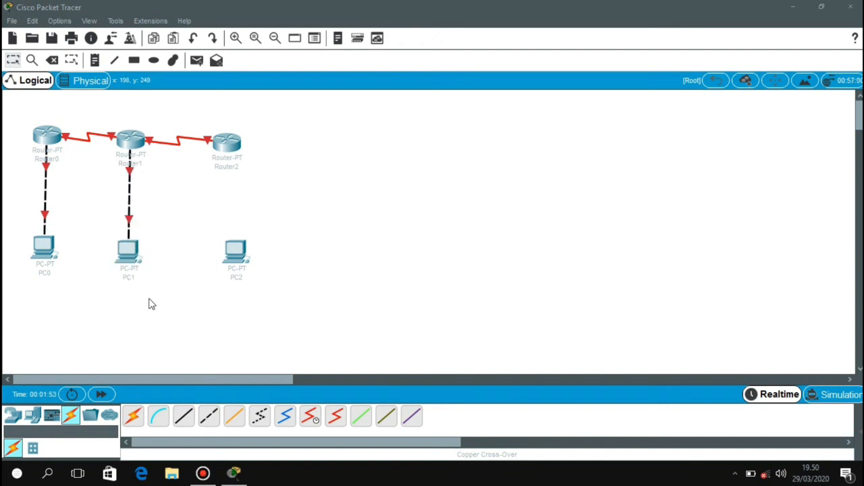
Connect Router2's FastEthernet0/0 port to PC2's FastEthernet0 port with a Copper Cross-Over cable, and shift PC2 so it sits beneath Router2.
click(209, 412)
click(228, 146)
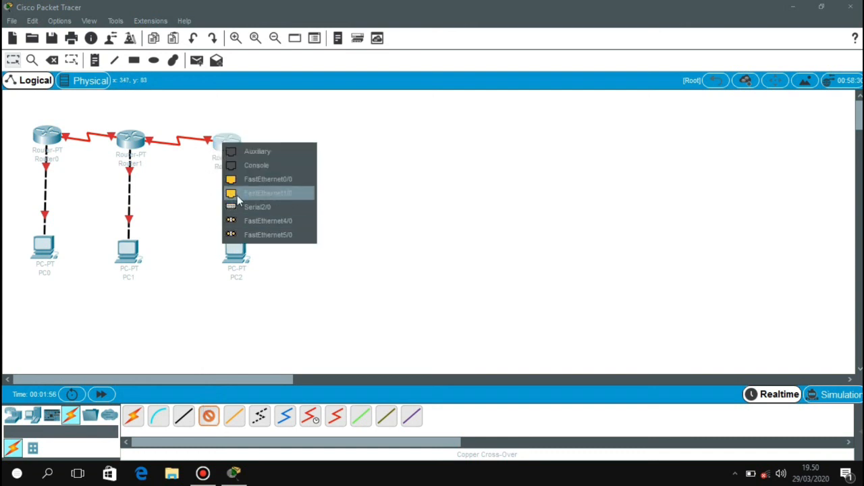
click(237, 206)
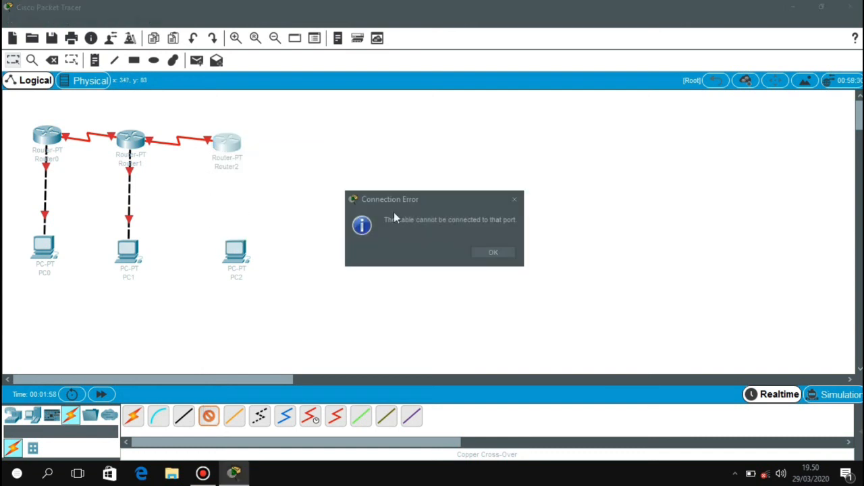
click(512, 199)
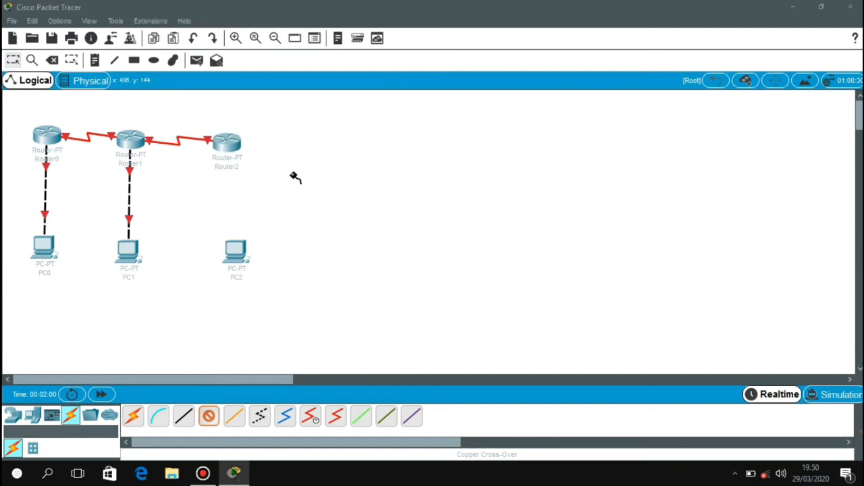
click(227, 146)
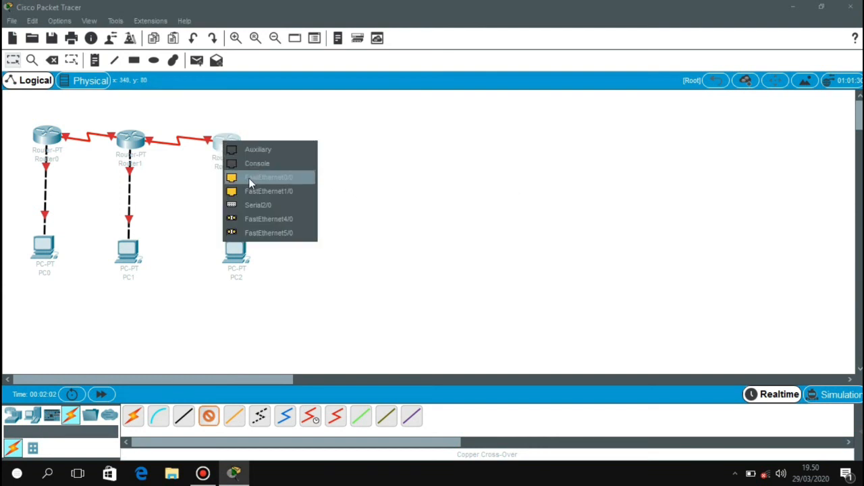
click(249, 178)
click(235, 249)
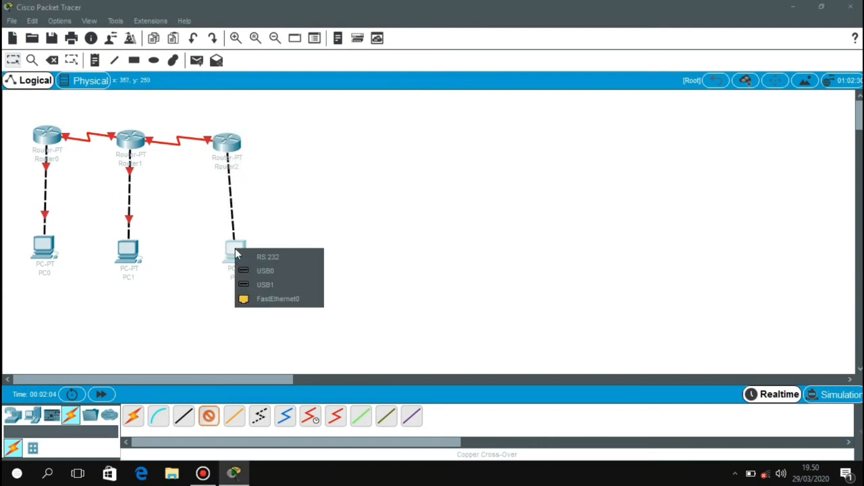
click(261, 300)
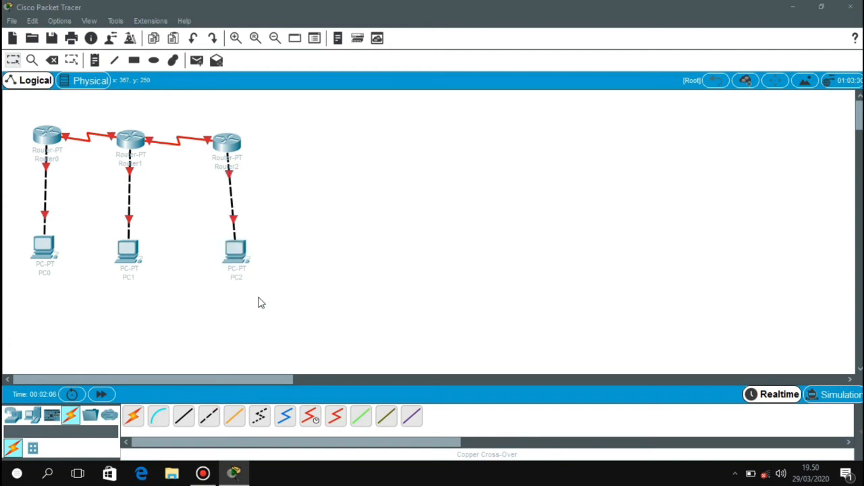
drag(222, 262, 226, 263)
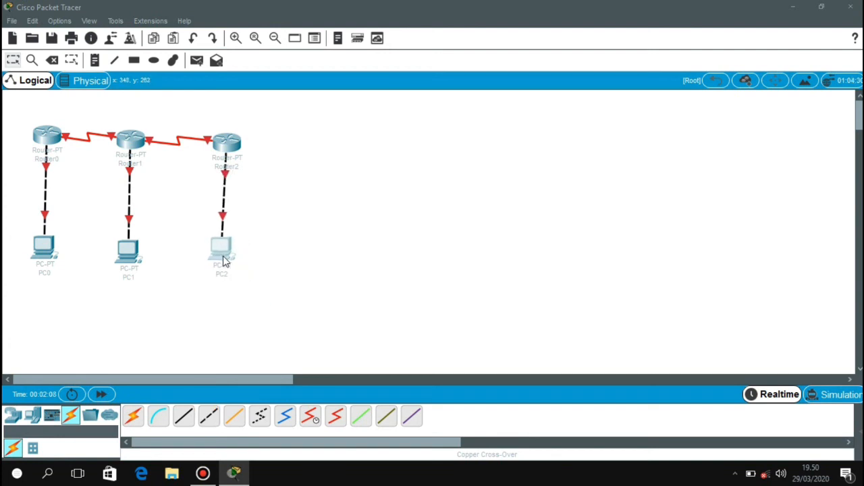
Give PC0 the static IP address 192.168.10.2 with subnet mask 255.255.255.0 in its IP configuration.
click(285, 263)
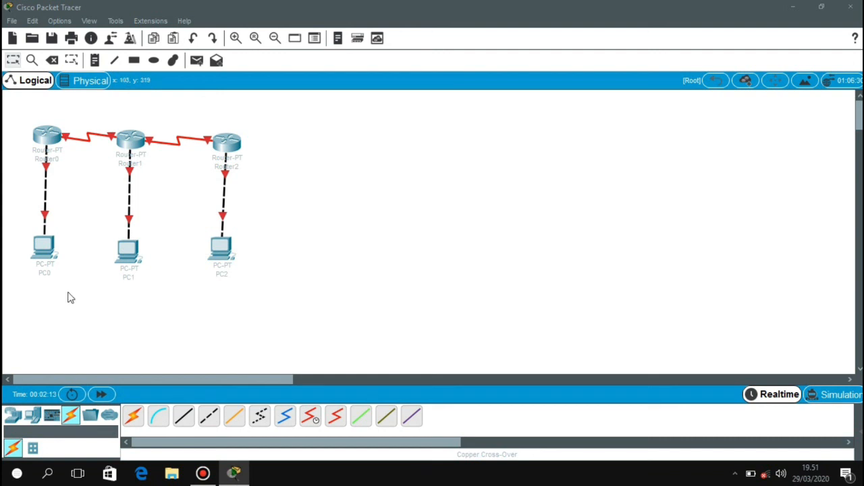
click(48, 257)
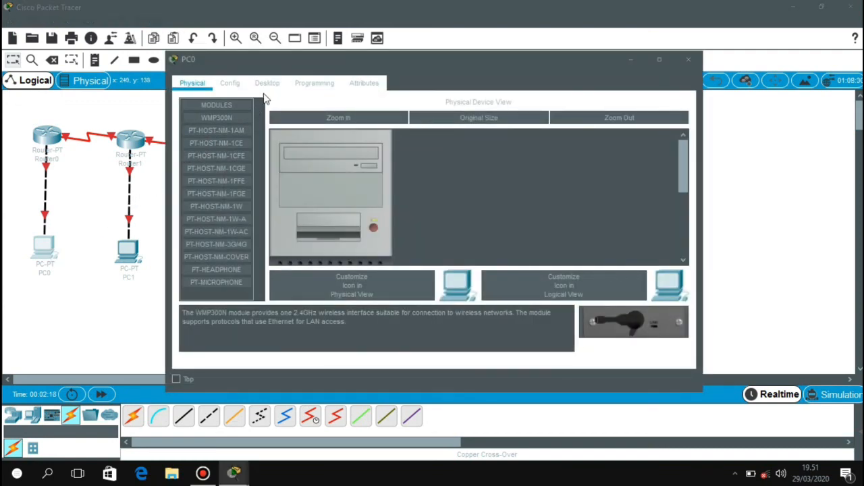
click(267, 84)
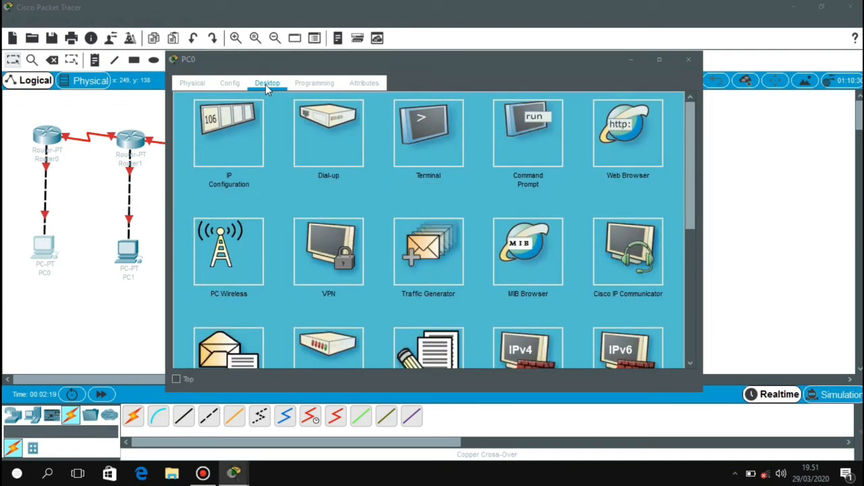
click(229, 135)
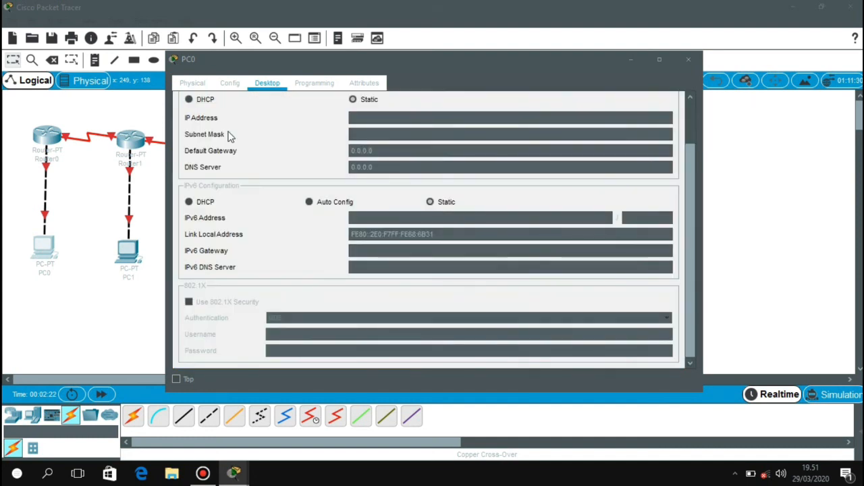
click(368, 119)
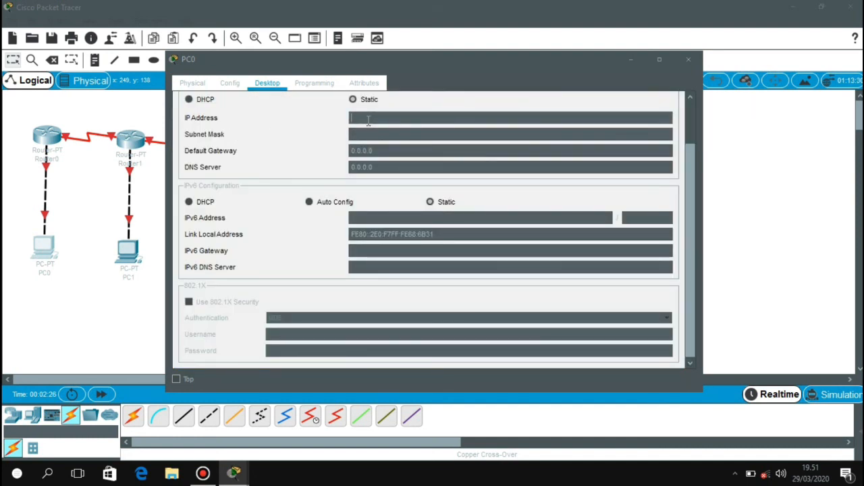
text(192.168)
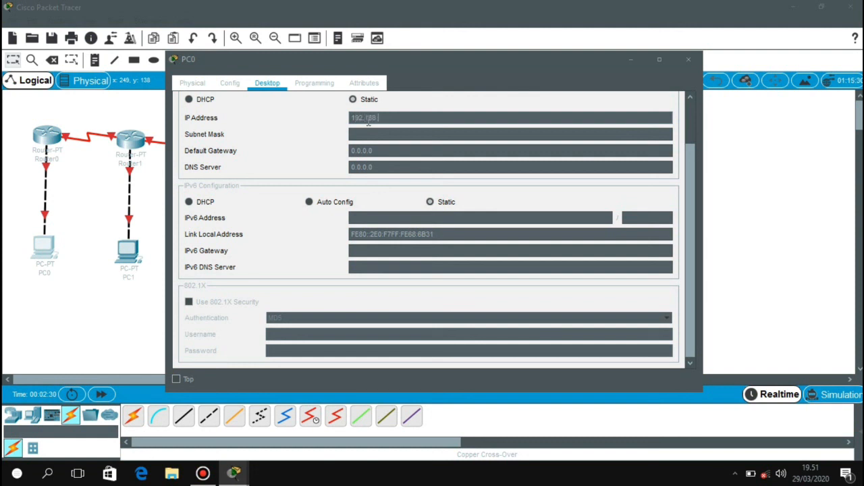
text(.10.2)
click(369, 133)
Set PC0's default gateway to 192.168.10.1 and close its configuration window.
click(377, 152)
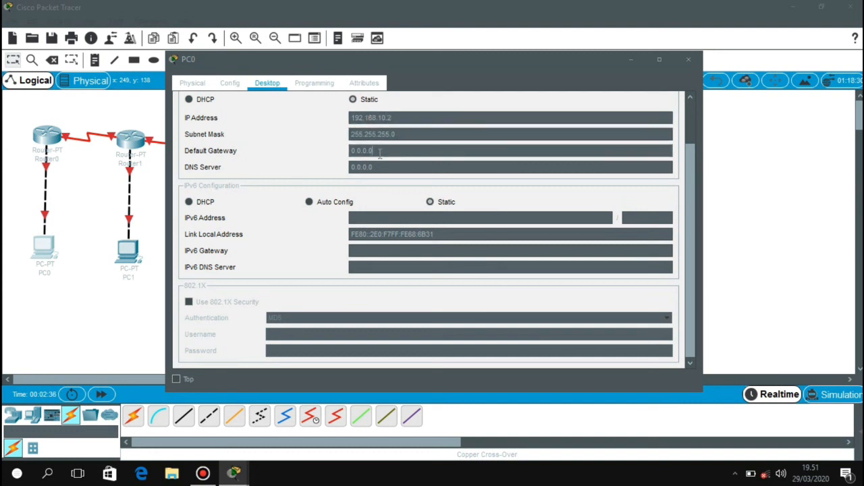
drag(379, 152, 334, 150)
text(192.168)
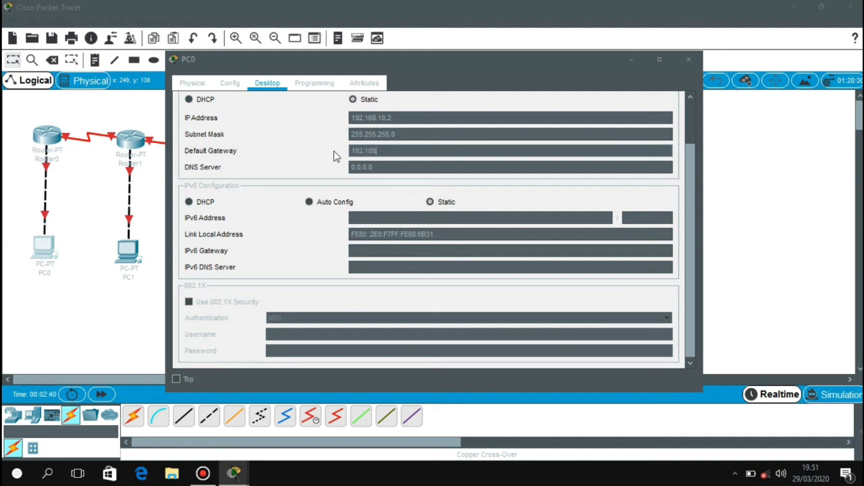
text(.10.1)
click(688, 60)
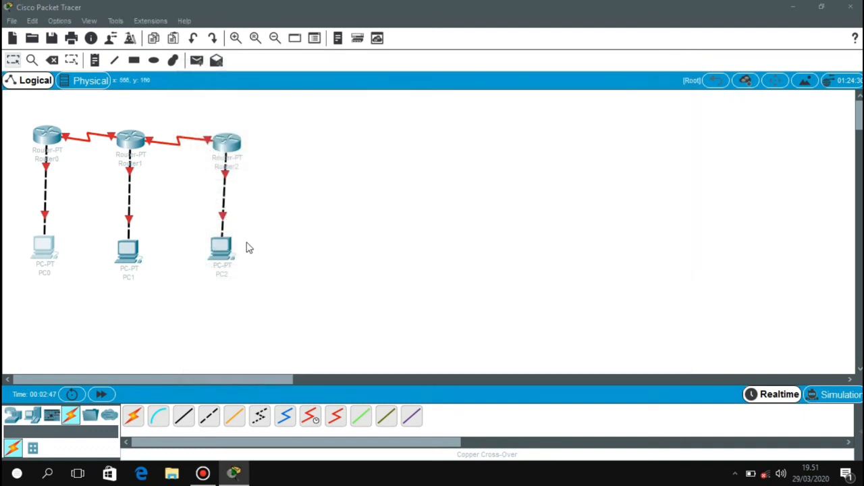
Give PC1 the static IP address 192.168.20.2 with subnet mask 255.255.255.0 in its IP configuration.
click(128, 251)
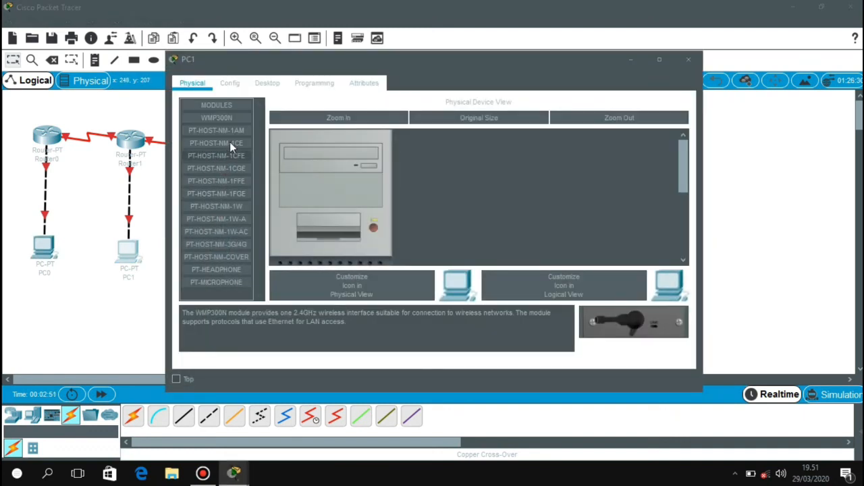
click(264, 89)
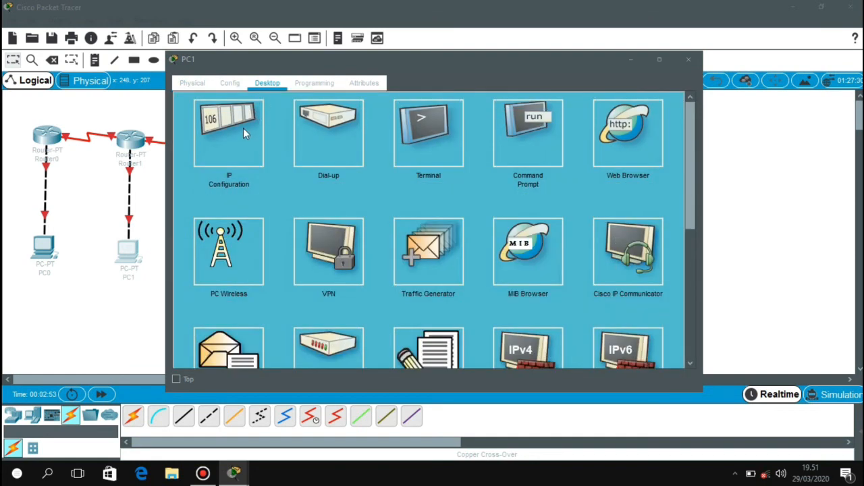
click(243, 128)
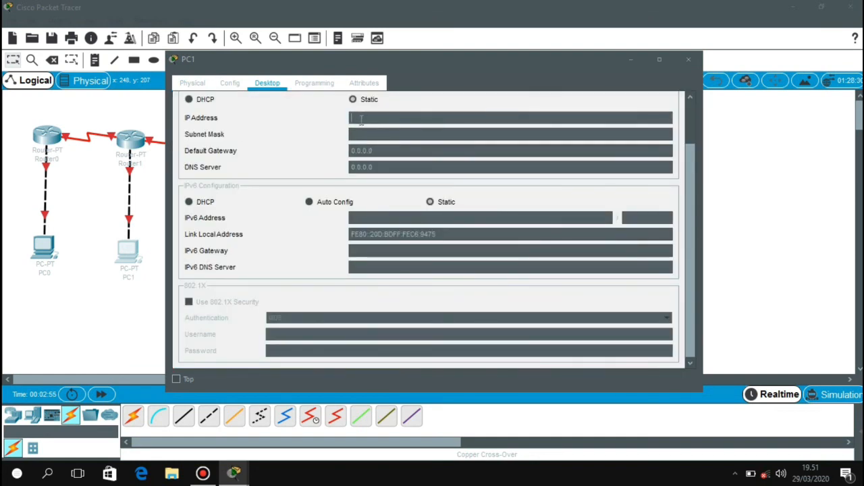
text(192.168.20.2)
click(365, 134)
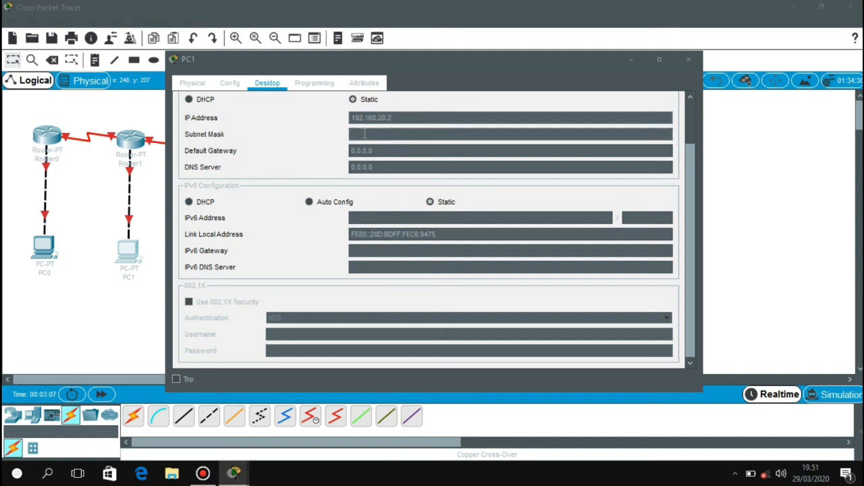
Set PC1's default gateway to 192.168.20.1 and close its configuration window.
key(Tab)
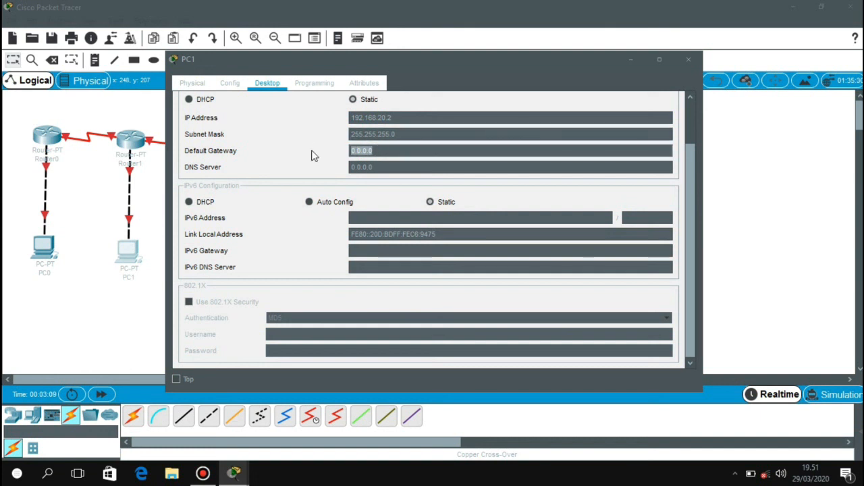
text(192.168.1)
key(BackSpace)
text(20.1)
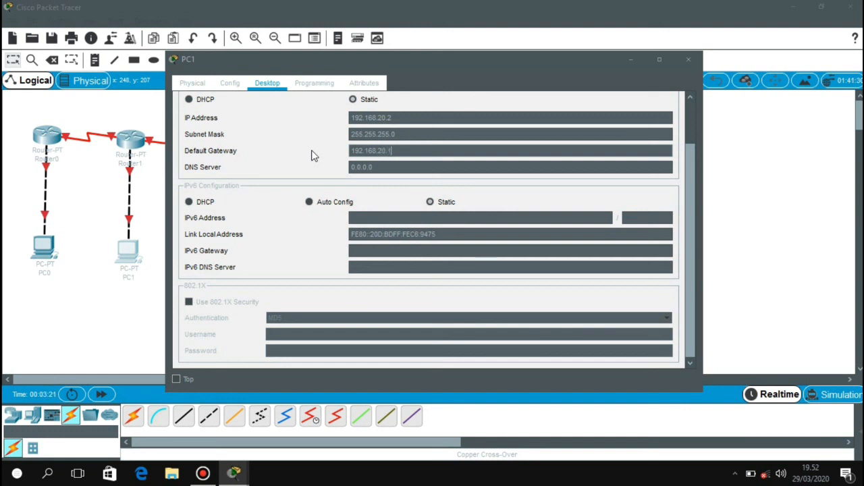
click(687, 60)
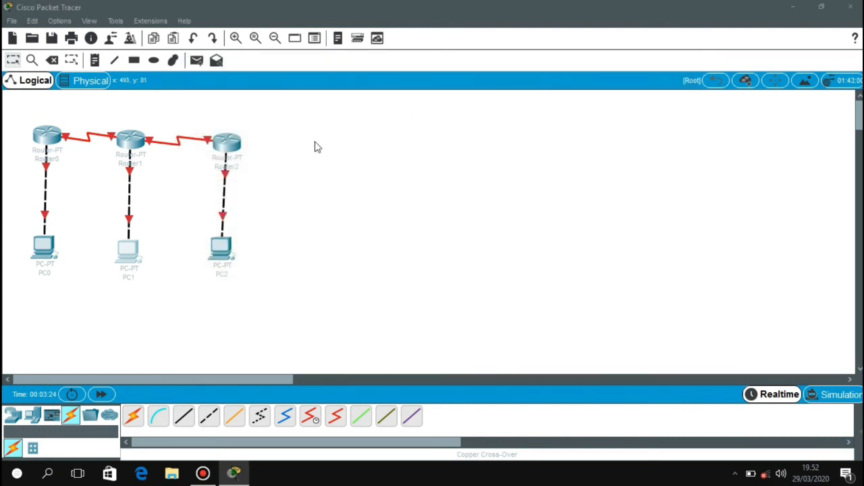
Give PC2 the static IP address 192.168.30.2 with subnet mask 255.255.255.0 in its IP configuration.
click(225, 250)
click(280, 87)
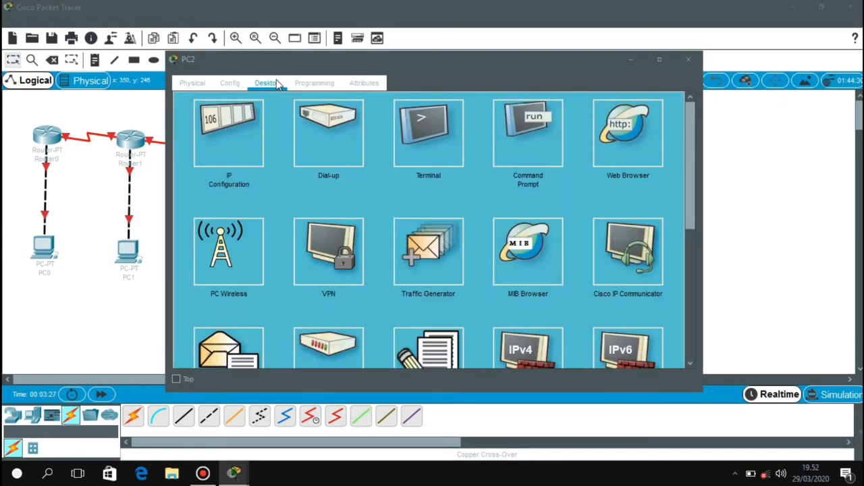
click(239, 118)
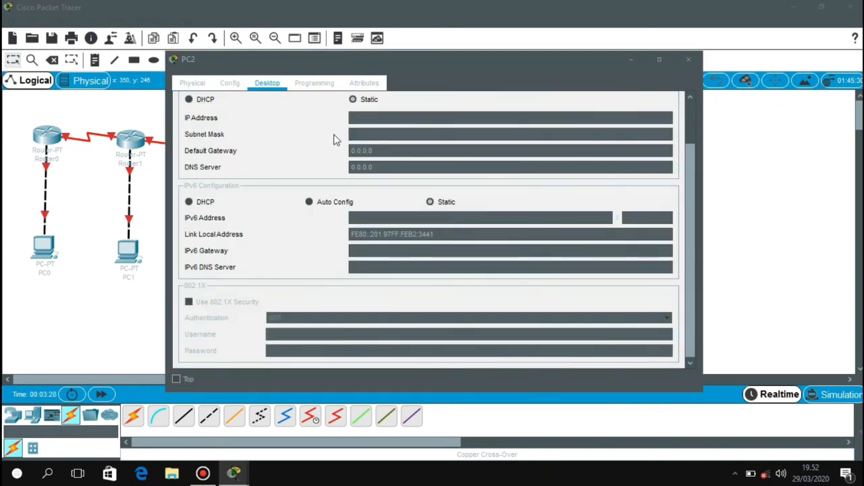
click(383, 119)
text(192)
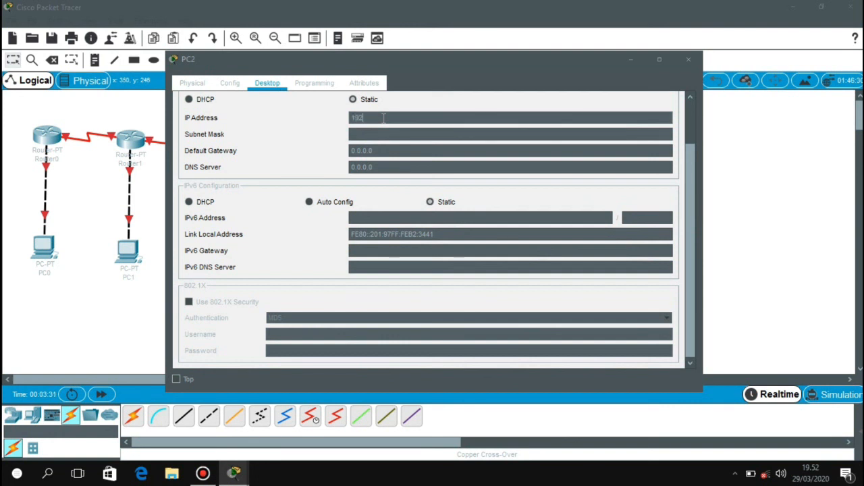
text(.168.30.2)
click(388, 135)
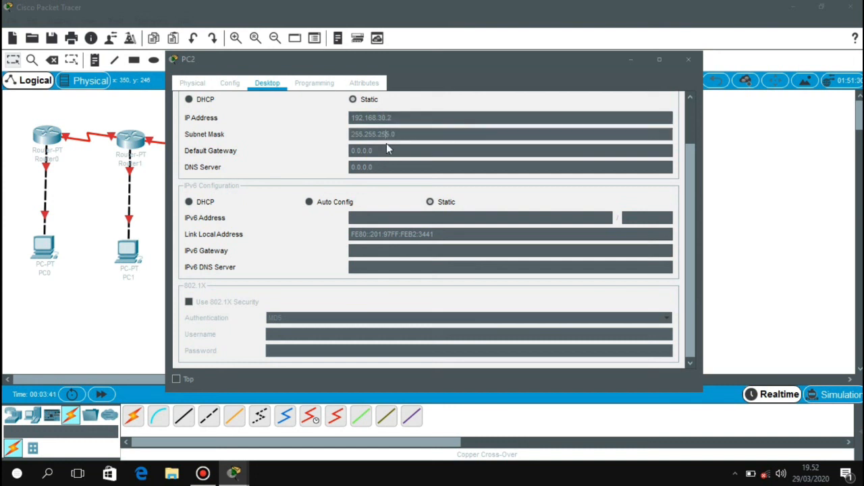
Set PC2's default gateway to 192.168.30.1 and close its configuration window.
key(Tab)
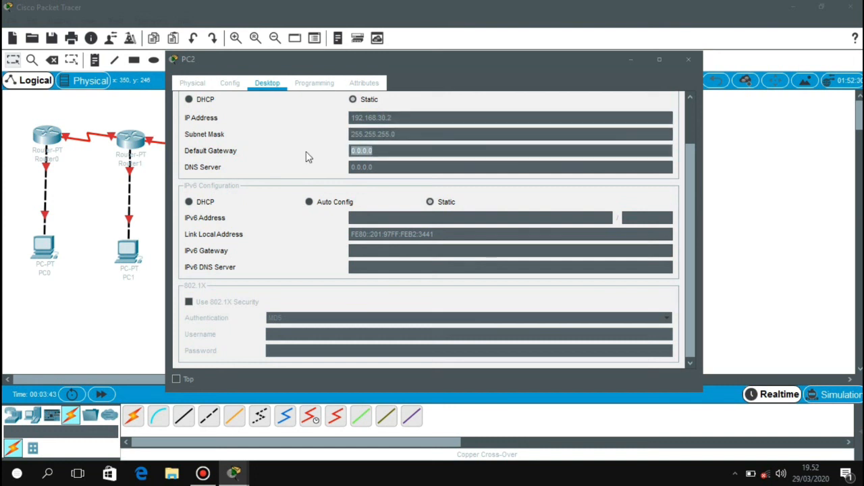
text(192.168.30.1)
click(691, 59)
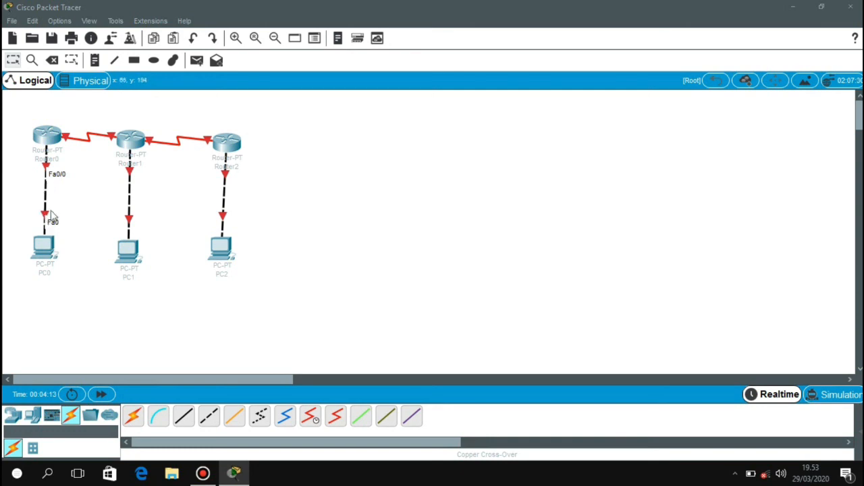
Open Router0's command line, answer no to the initial configuration dialog and start the console session.
click(49, 138)
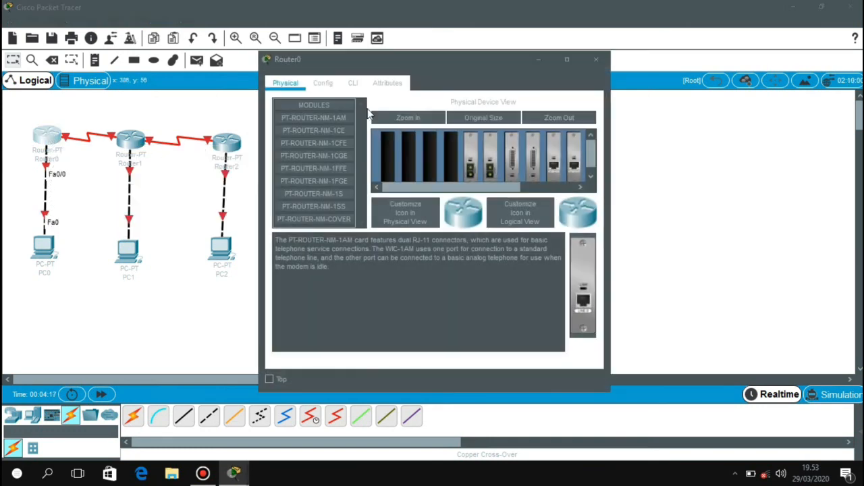
click(353, 83)
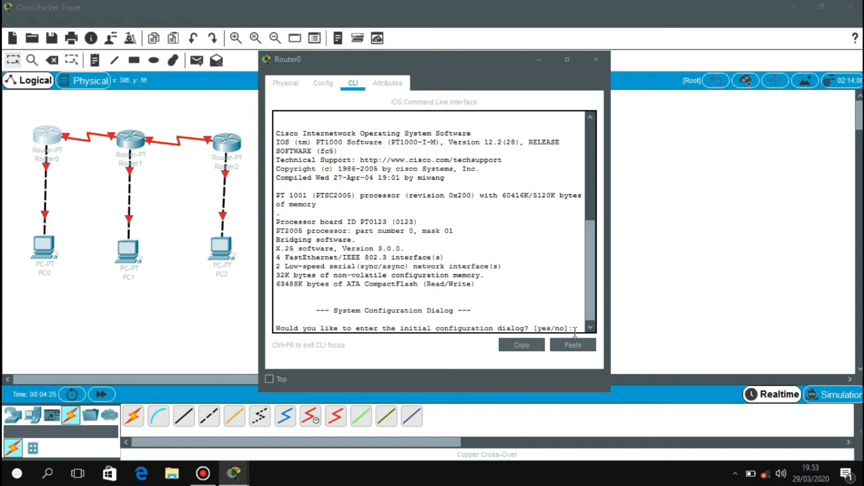
text(no)
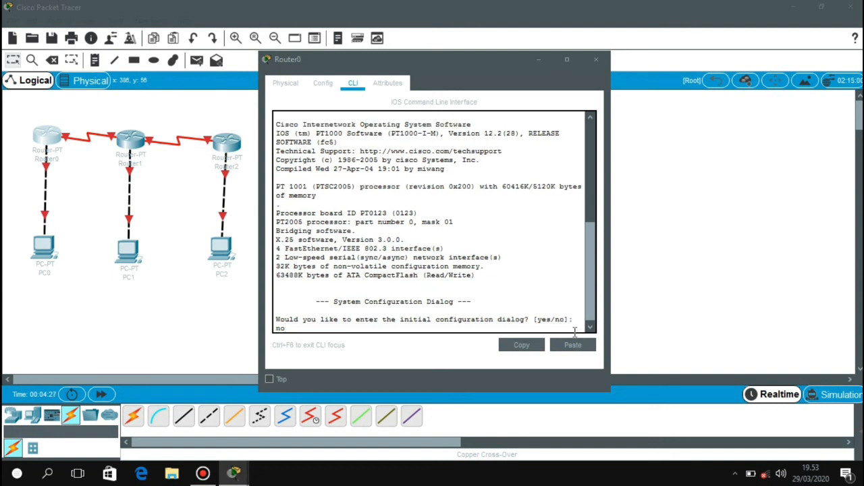
key(Return)
key(Return)
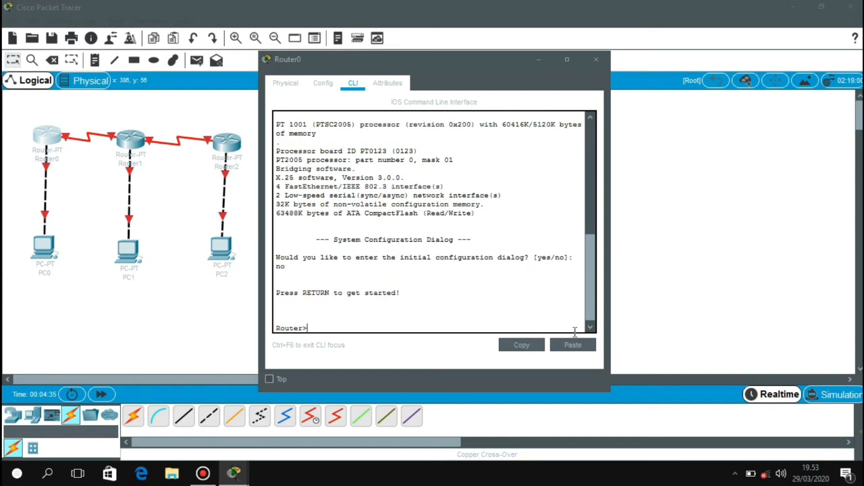
Bring Router0 into global configuration mode with the commands enable and conf t.
text(enable)
key(Return)
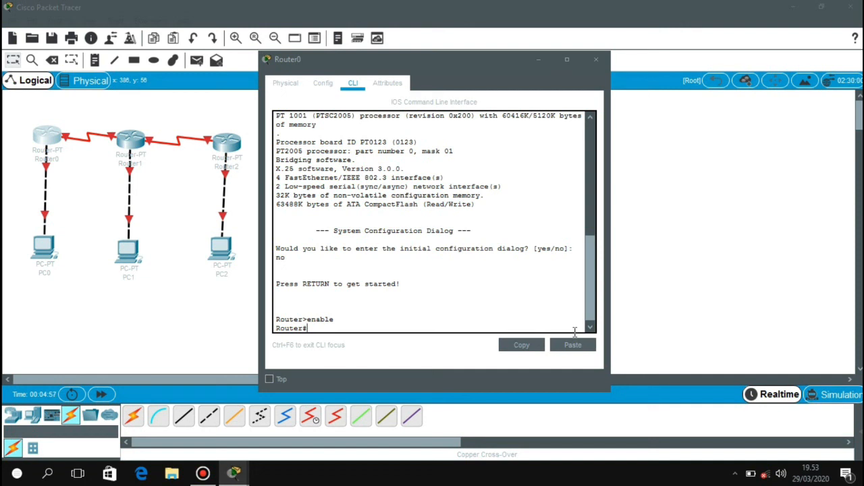
text(conf t)
key(Return)
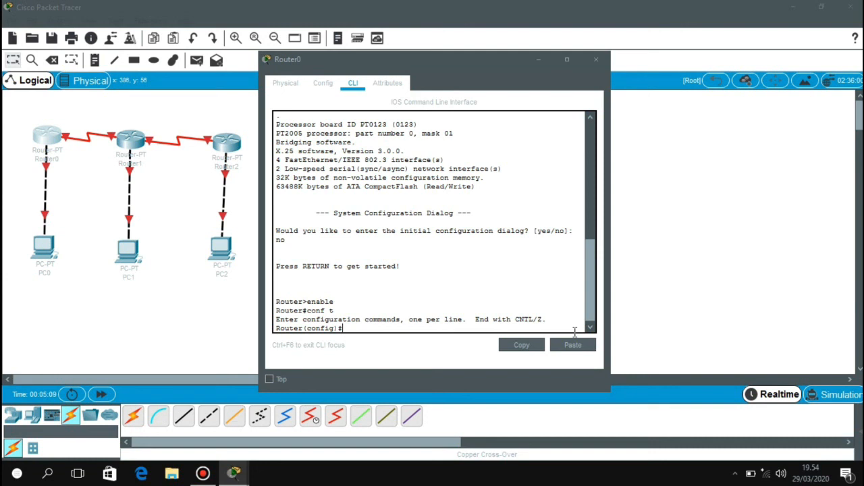
Assign IP address 192.168.10.1 with mask 255.255.255.0 to Router0's interface fa 0/0.
text(interface fa 0/0)
key(Return)
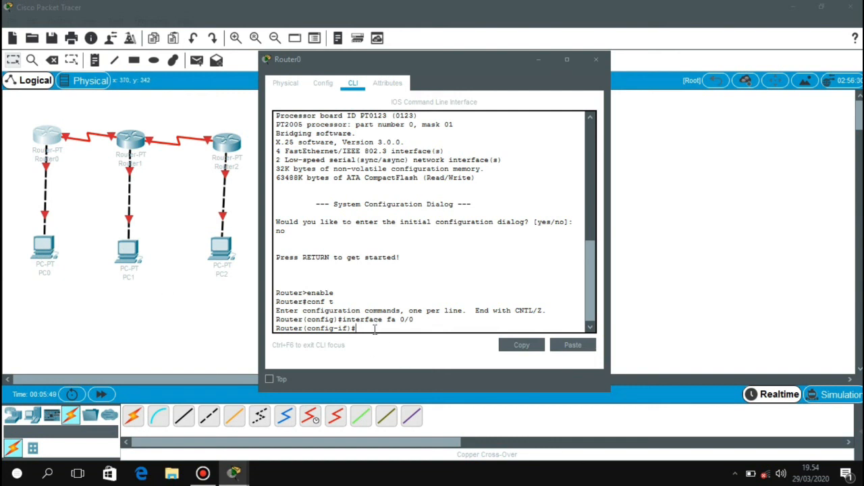
text(ip add 192.168.10.1 255.255.25)
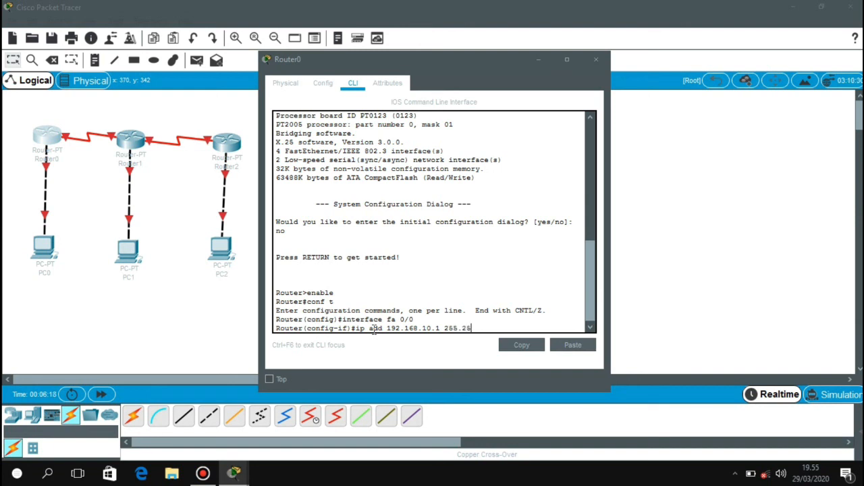
text(5.0)
key(Return)
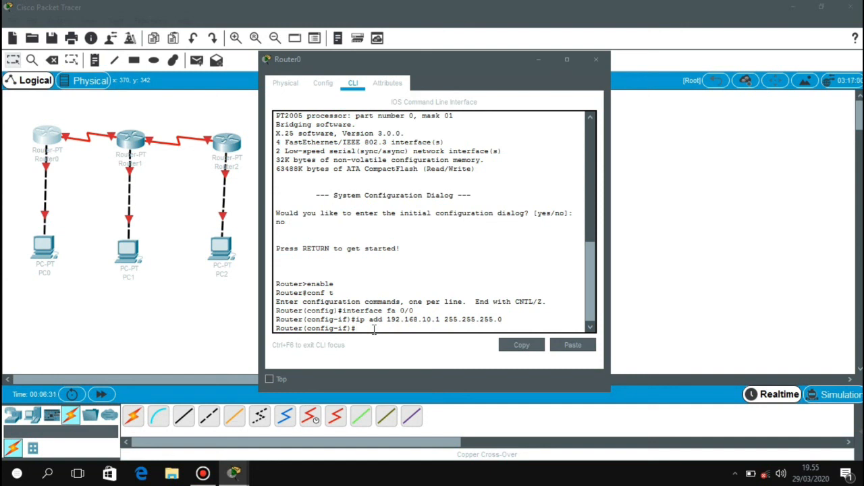
Enable Router0's FastEthernet0/0 interface with no sh and exit to global configuration mode.
text(no sh)
key(Return)
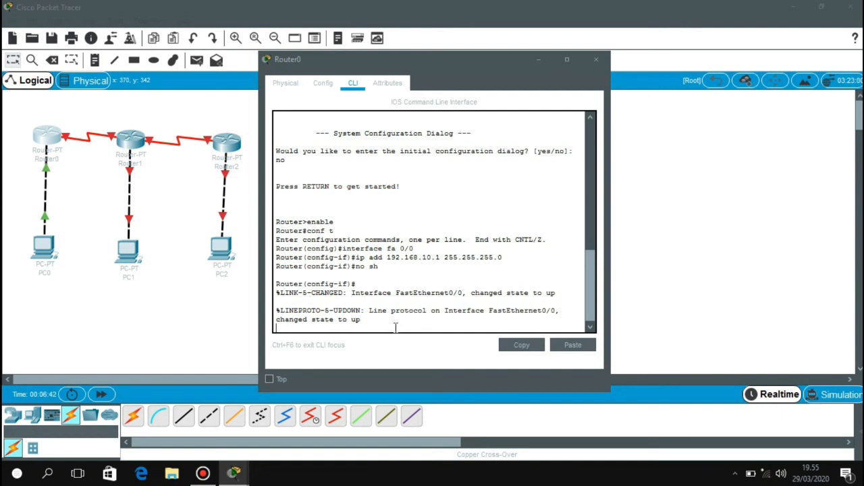
text(exit)
key(Return)
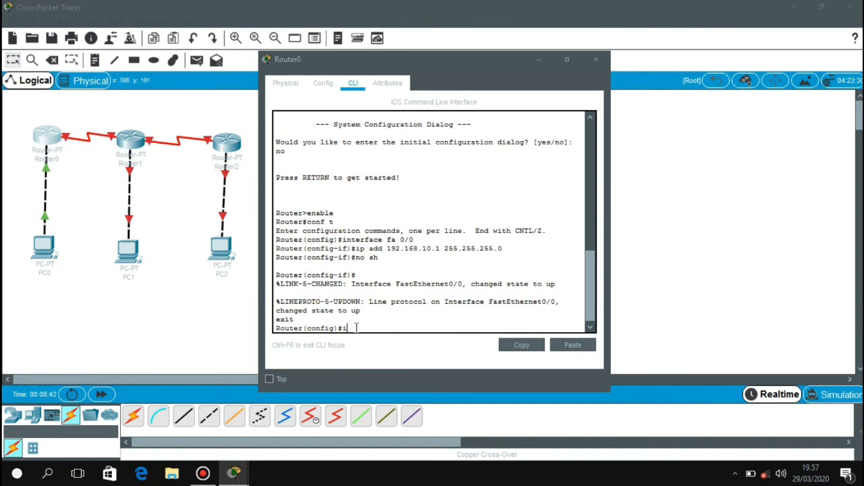
Assign IP address 192.168.40.1 with mask 255.255.255.0 to Router0's interface se 2/0.
text(nterface se 2/0)
key(Return)
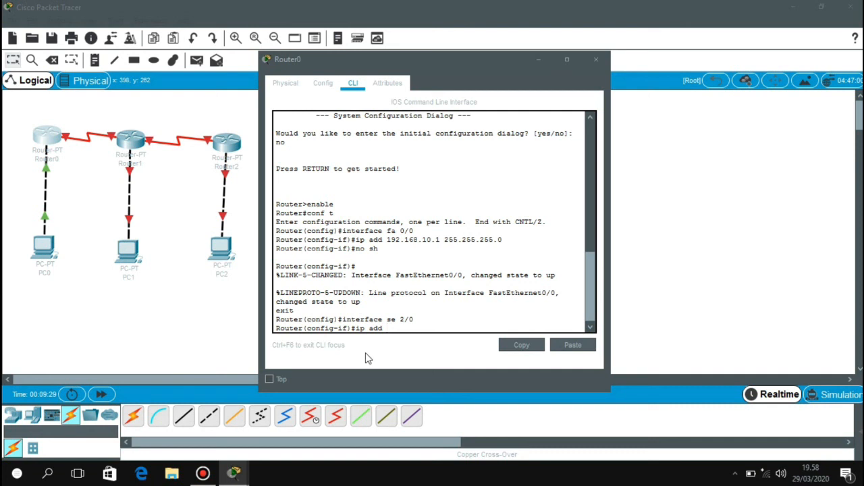
text(92.168.40.1 255.255.255)
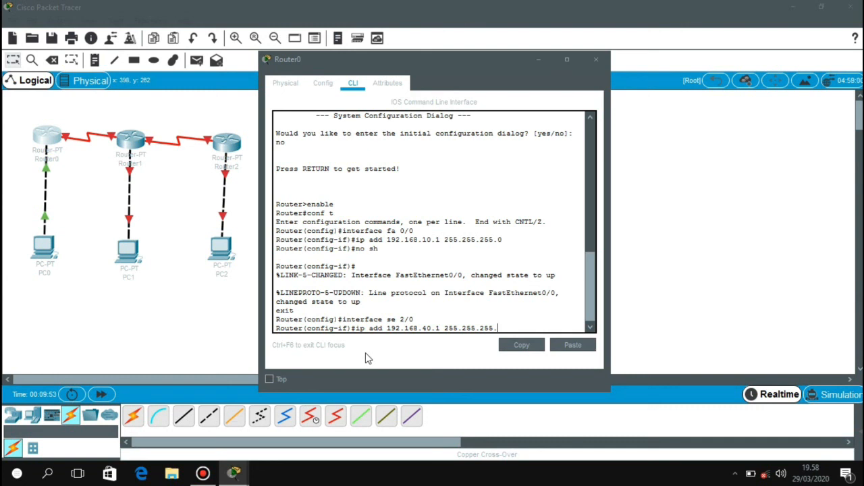
text(.0)
key(Return)
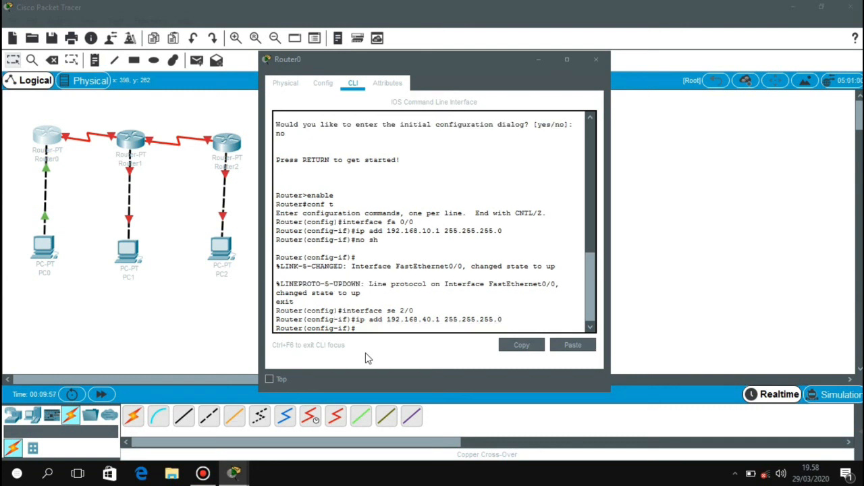
Enable Router0's Serial2/0 interface with no sh, exit to global configuration mode and close the router's window.
text(no sh)
key(Return)
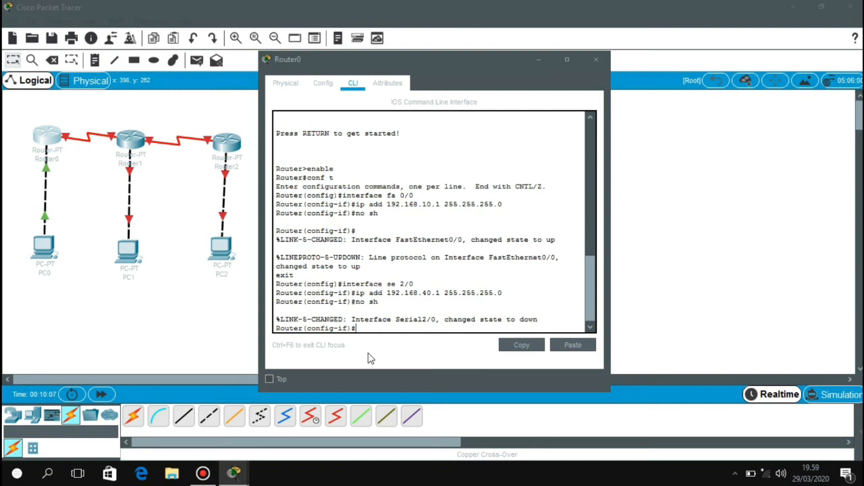
text(exit)
key(Return)
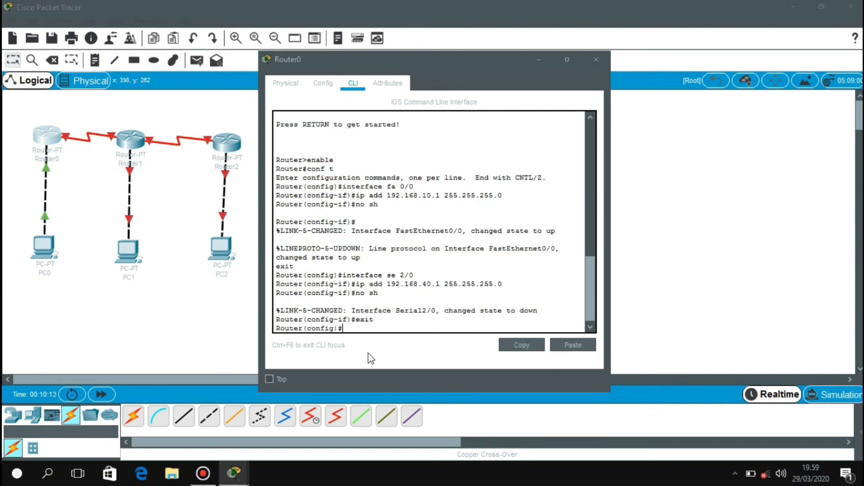
click(596, 60)
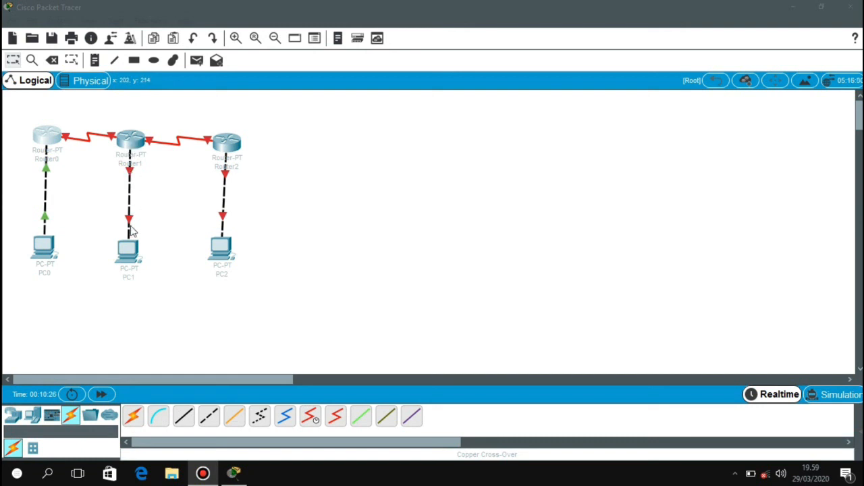
Open Router1's command line, answer no to the initial configuration dialog and start the console session.
click(132, 143)
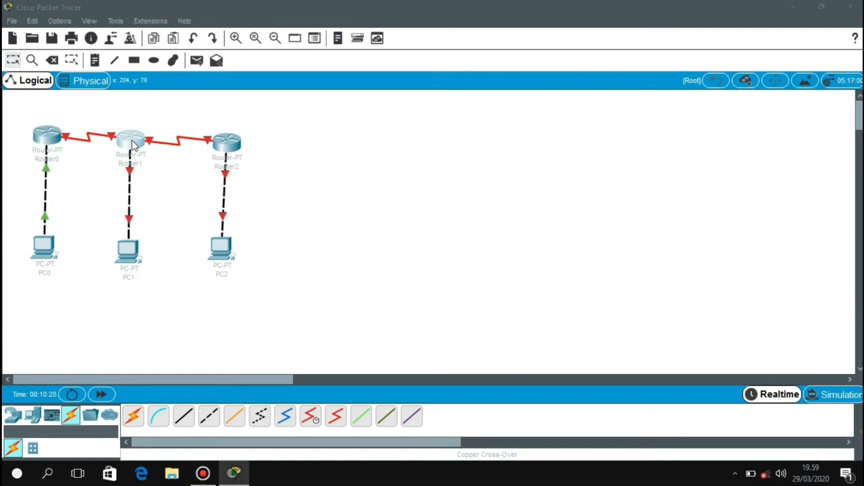
click(347, 85)
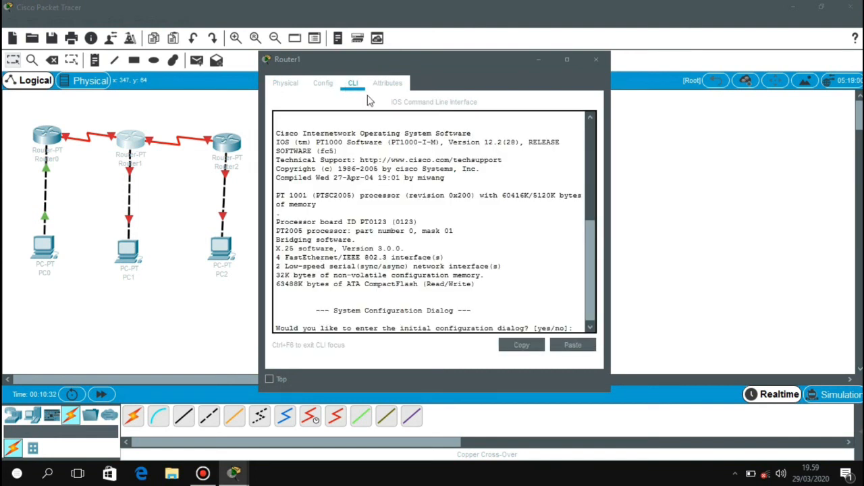
text(no)
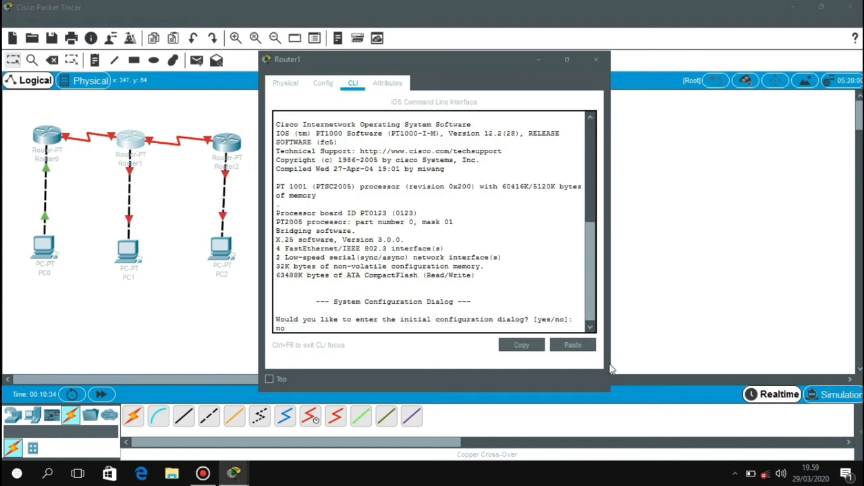
key(Return)
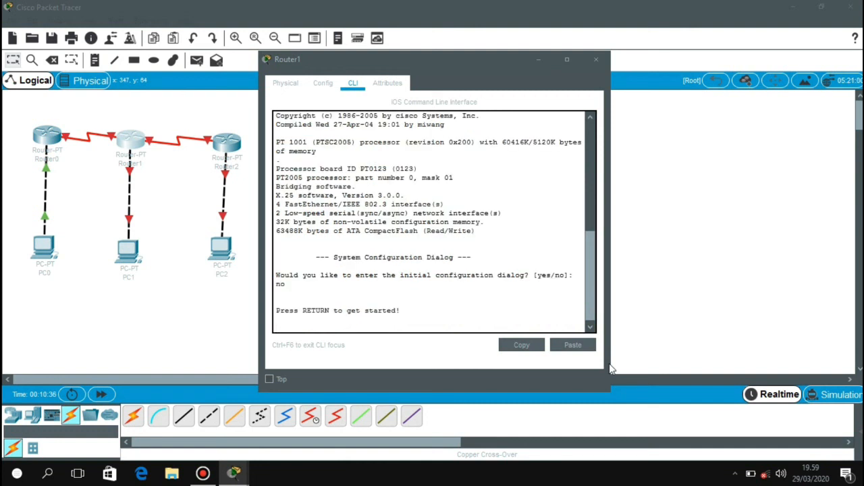
key(Return)
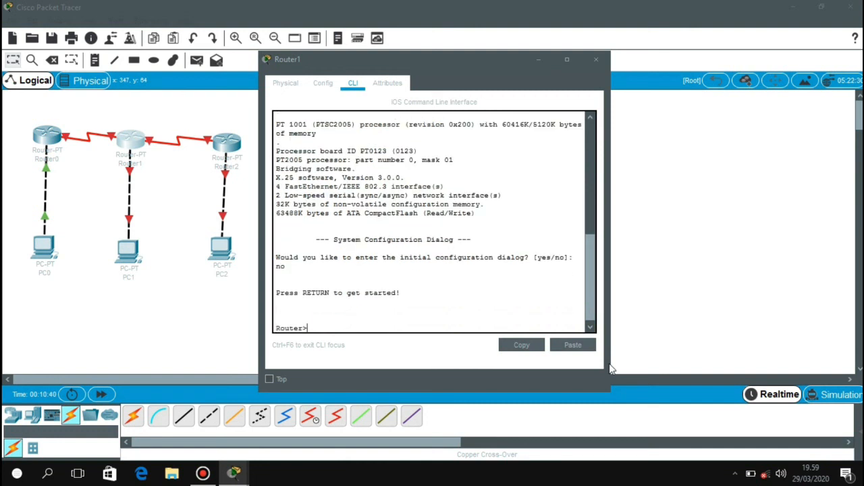
Bring Router1 into global configuration mode with the commands enable and conf t.
text(enable)
key(Return)
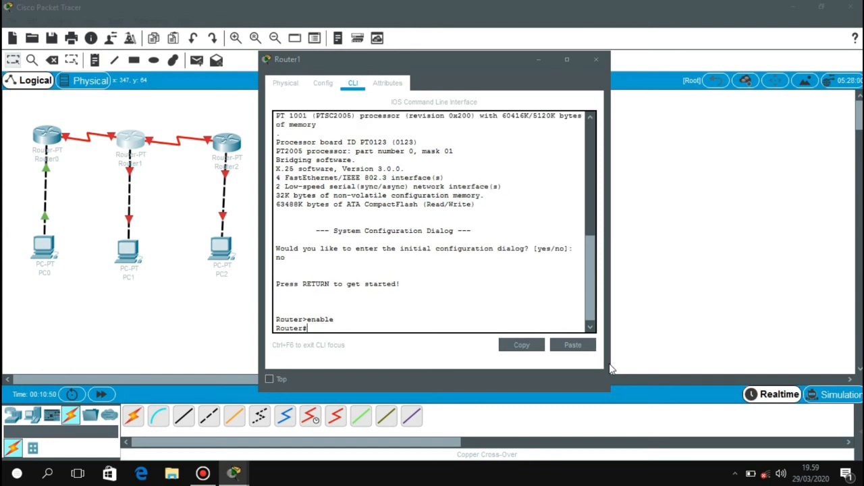
text(conf t)
key(Return)
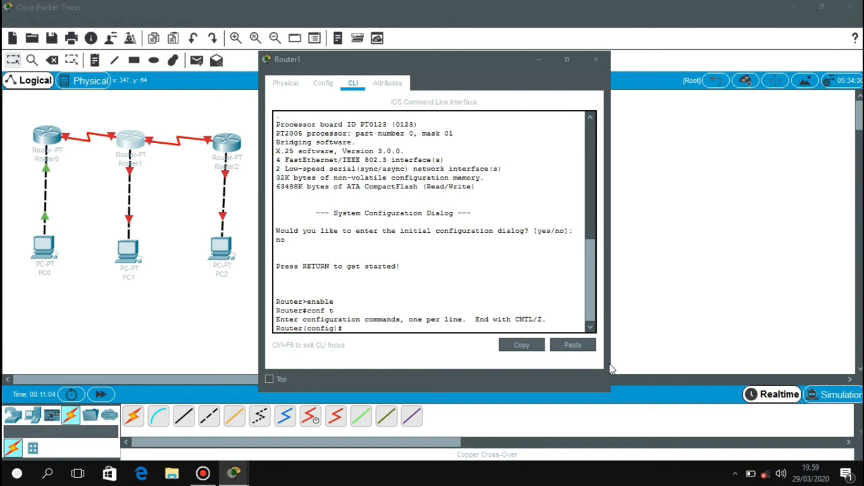
Assign IP address 192.168.20.1 with mask 255.255.255.0 to Router1's interface fa 0/0.
text(interface)
text( fa 0/0)
key(Return)
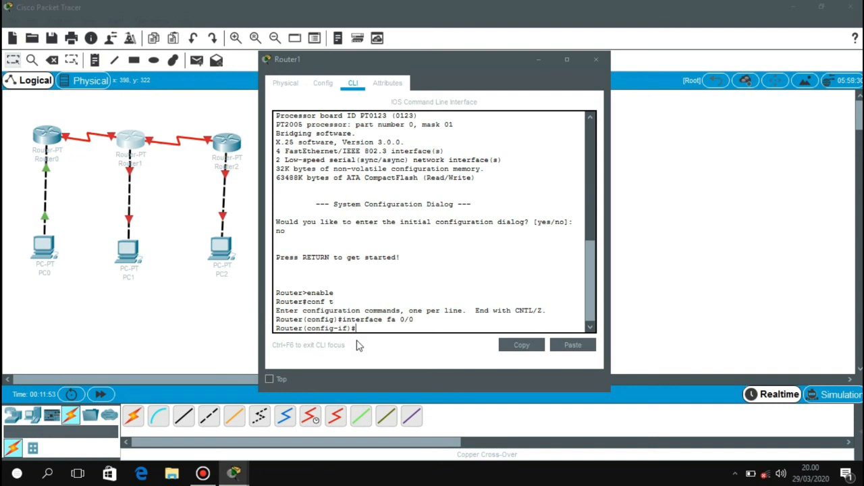
text(p add 192.168.20.1 255.2)
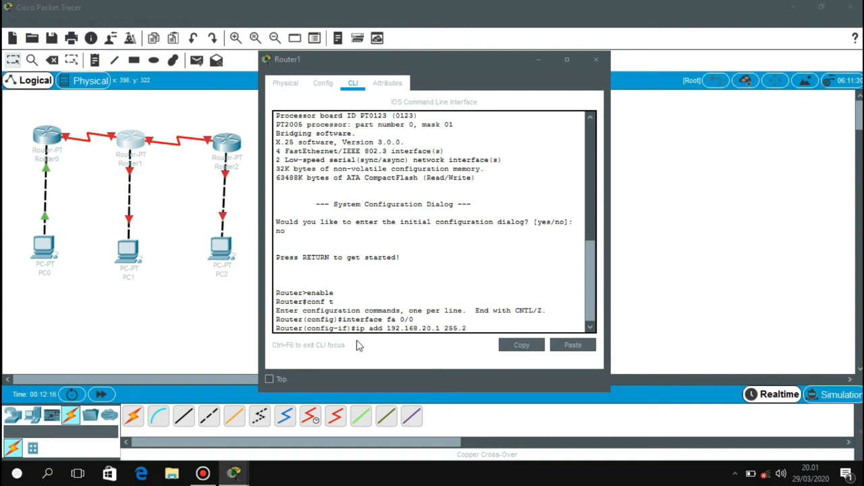
text(55.255.0)
key(Return)
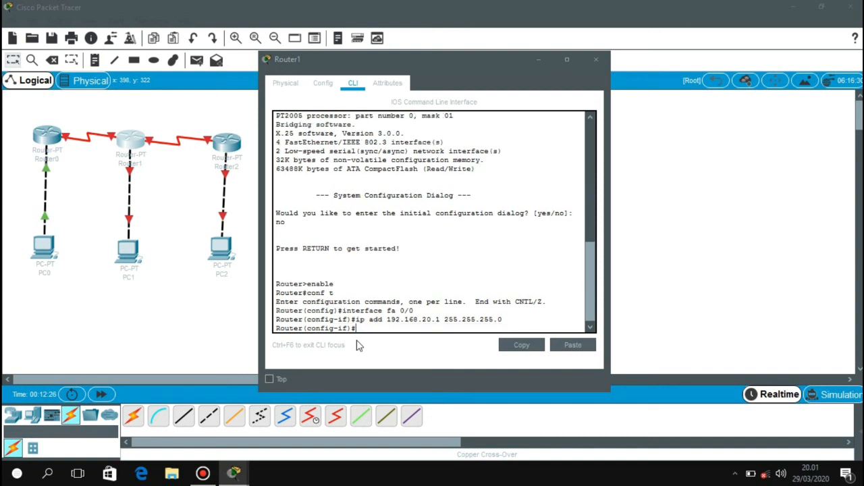
Enable Router1's FastEthernet0/0 interface with no sh and exit to global configuration mode.
text(no sh)
key(Return)
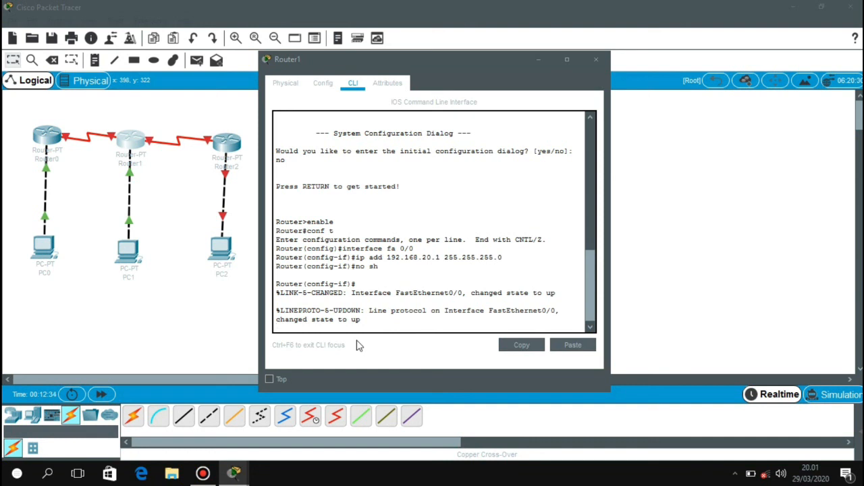
text(exit)
key(Return)
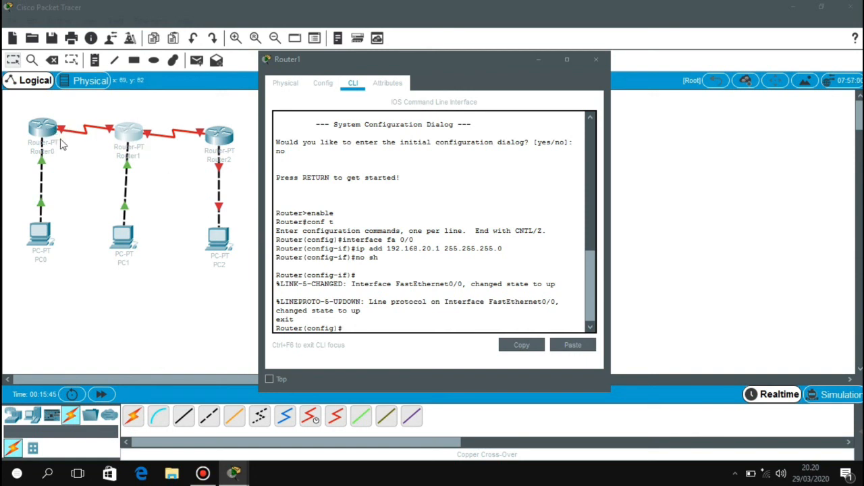
Assign IP address 192.168.40.2 with mask 255.255.255.0 to Router1's interface se 2/0.
text(interface)
text( se)
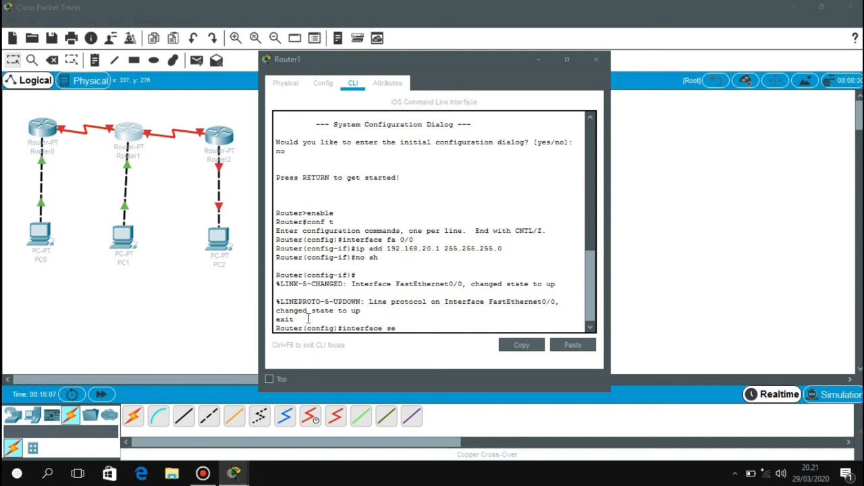
text( 2/0)
key(Return)
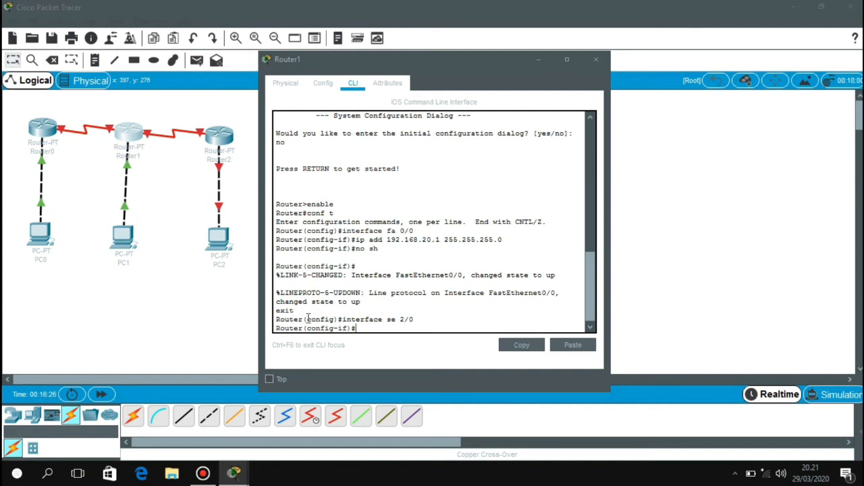
text(add 192.168.40.2 255)
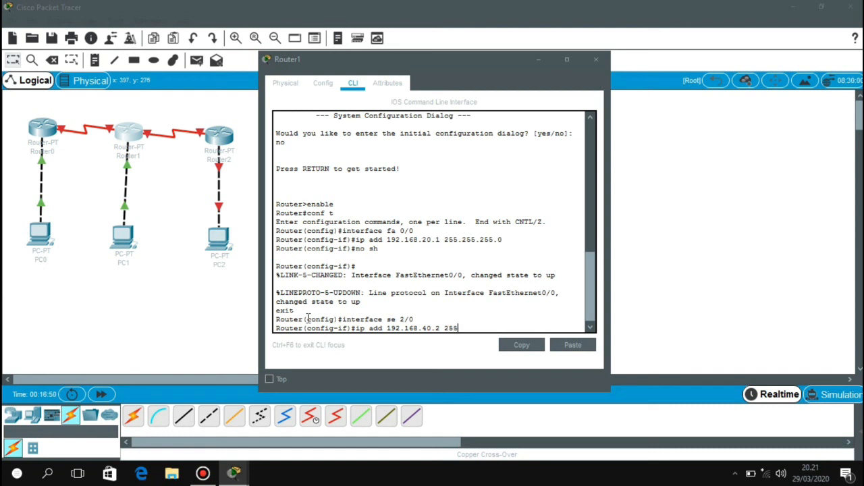
text(.255.255.0)
key(Return)
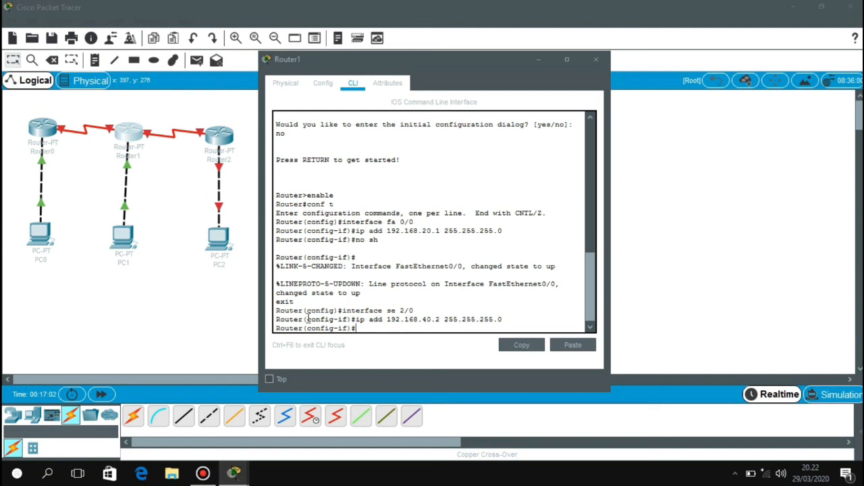
Enable Router1's Serial2/0 interface with no sh and exit to global configuration mode.
text(no sh)
key(Return)
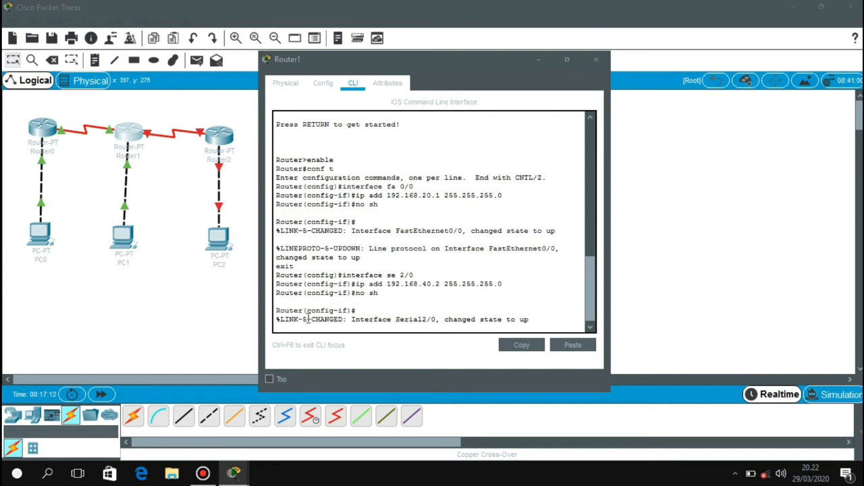
text(exit)
key(Return)
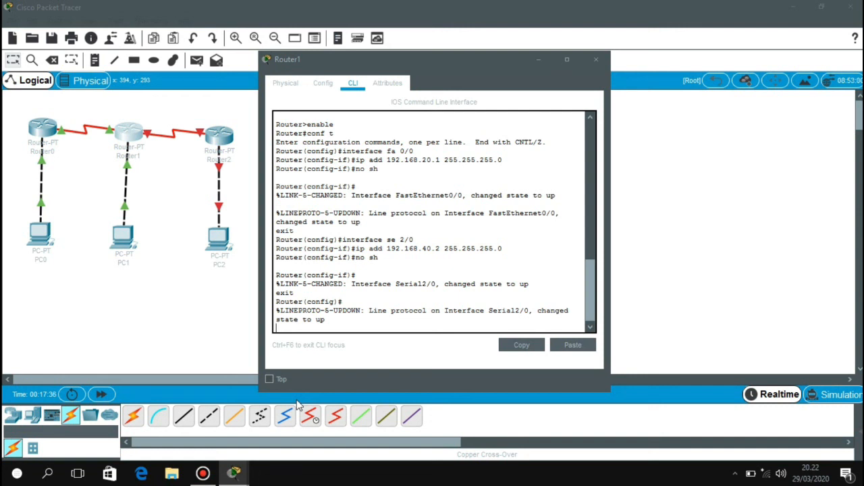
Assign IP address 192.168.50.1 with mask 255.255.255.0 to Router1's interface se 3/0.
text(3/0)
key(Return)
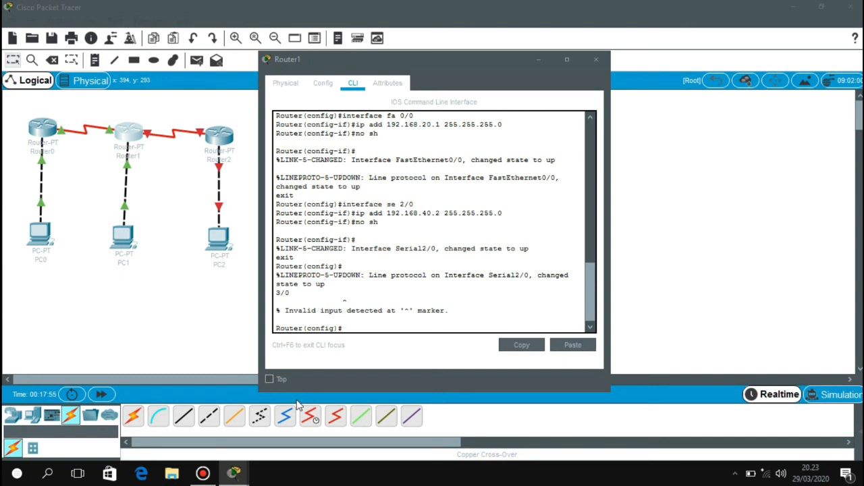
text(interface se 3/0)
key(Return)
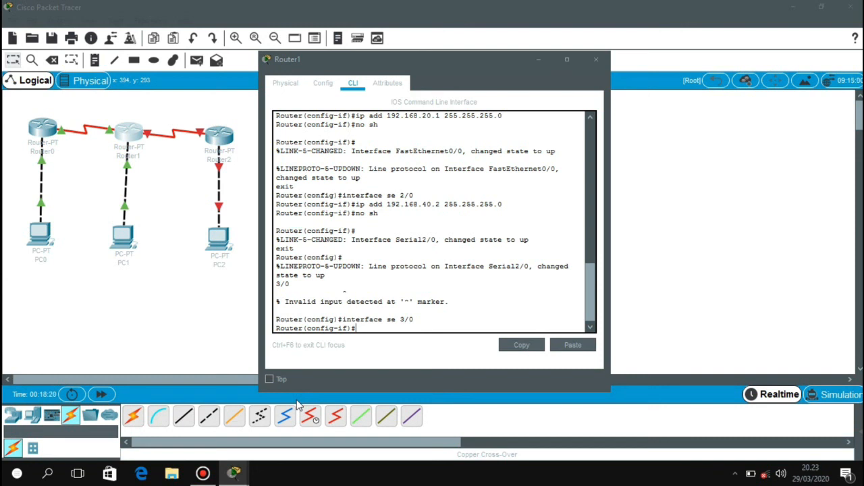
text(ip add 192.168.50.1)
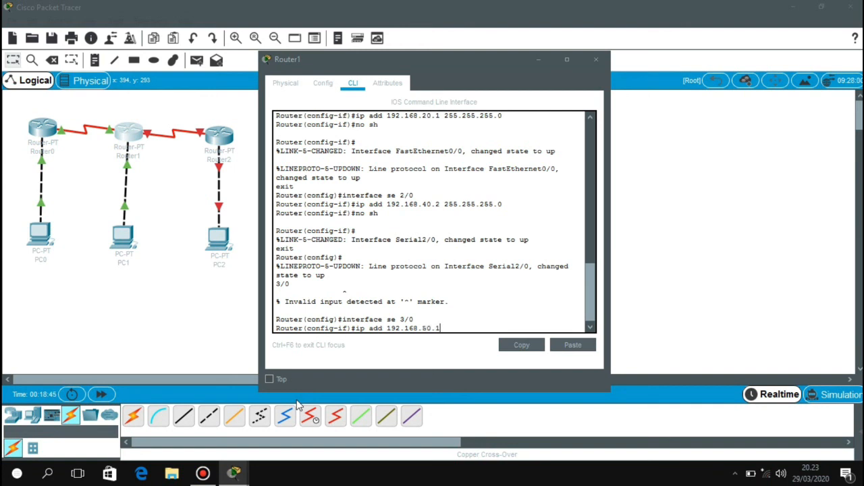
text( 255.255.255.0)
key(Return)
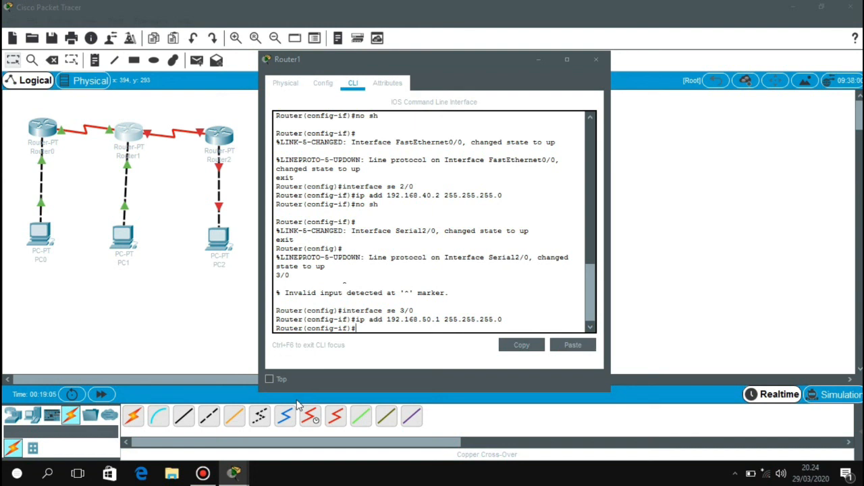
Enable Router1's Serial3/0 interface with no sh, exit to global configuration mode and close the router's window.
text(no sh)
key(Return)
text(exit)
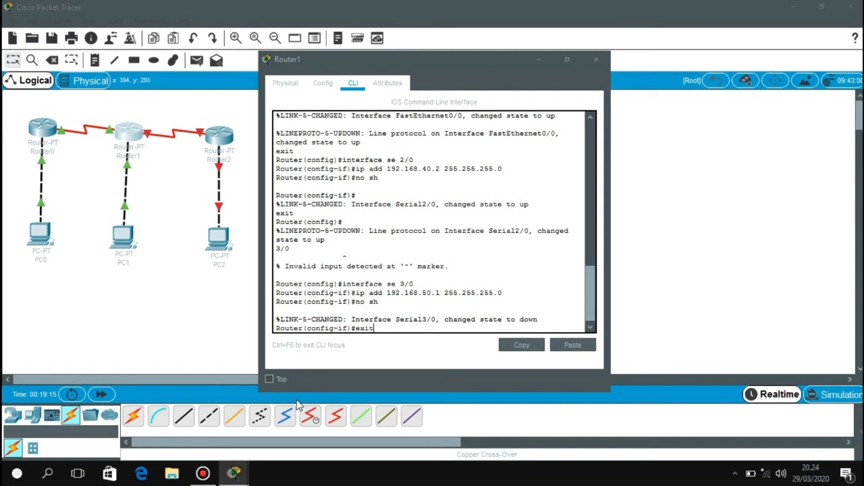
key(Return)
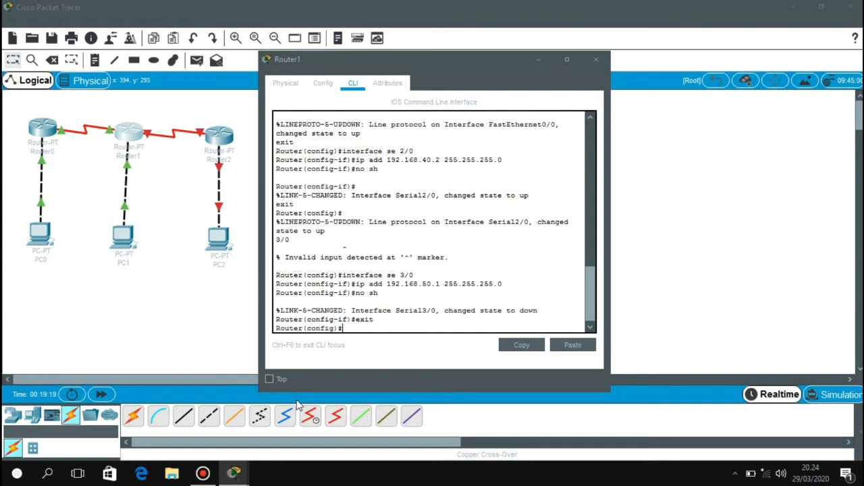
click(598, 62)
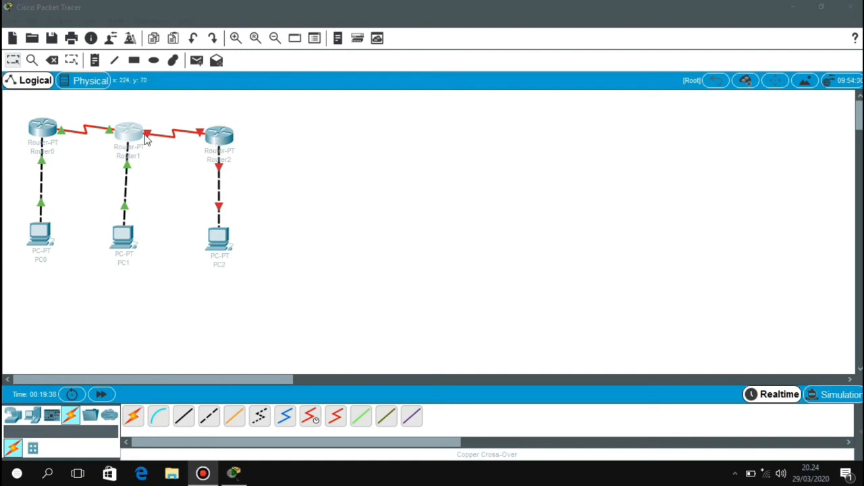
Open Router2's command line, answer no to the initial configuration dialog and start the console session.
click(225, 140)
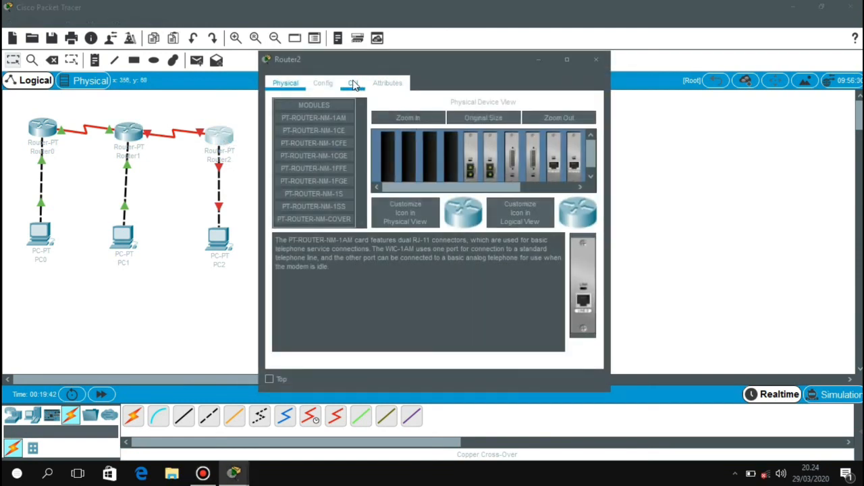
click(353, 83)
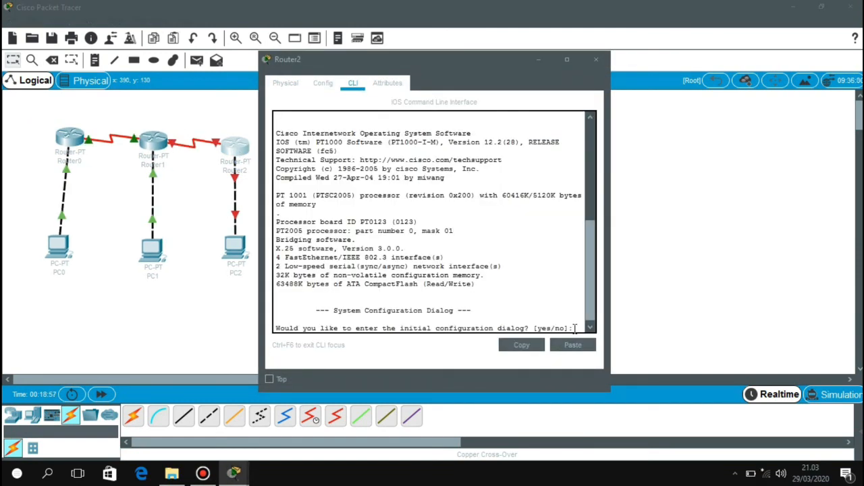
text(no)
key(Return)
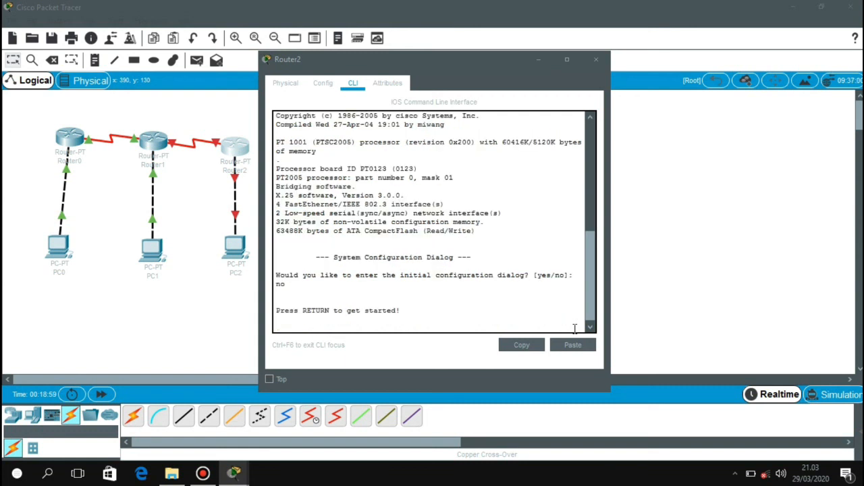
key(Return)
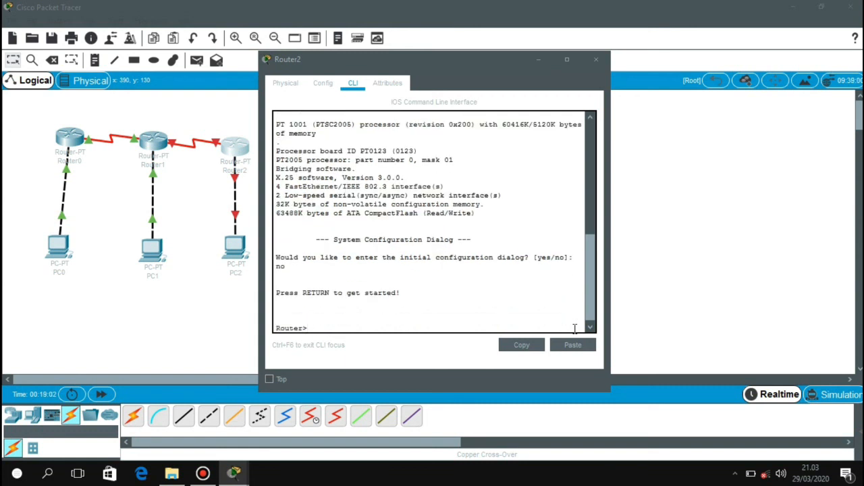
Enter privileged mode with enable and global configuration mode with conf t on Router2.
text(enable)
key(Return)
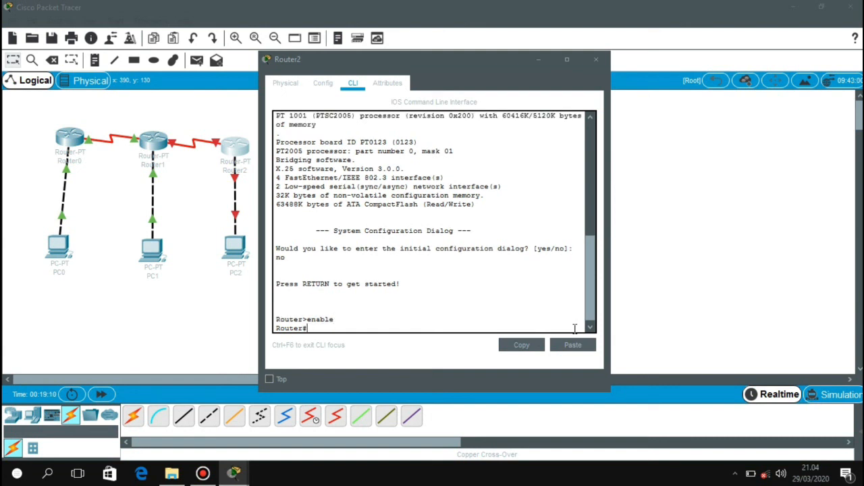
text(conf t)
key(Return)
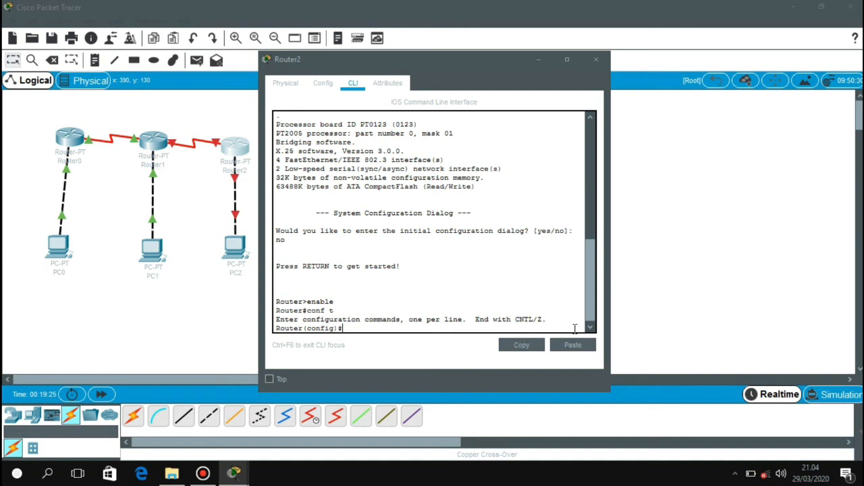
Assign IP address 192.168.30.1 with mask 255.255.255.0 to Router2's interface fa 0/0.
text(inter)
text(face fa 0/0)
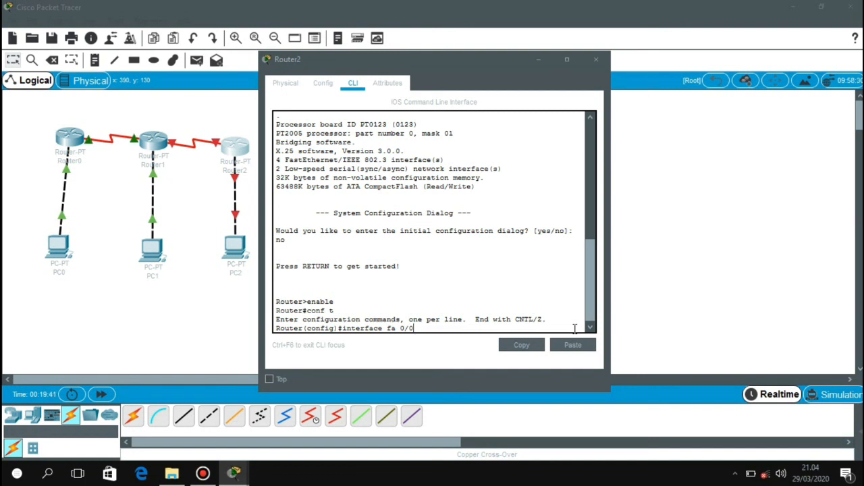
key(Return)
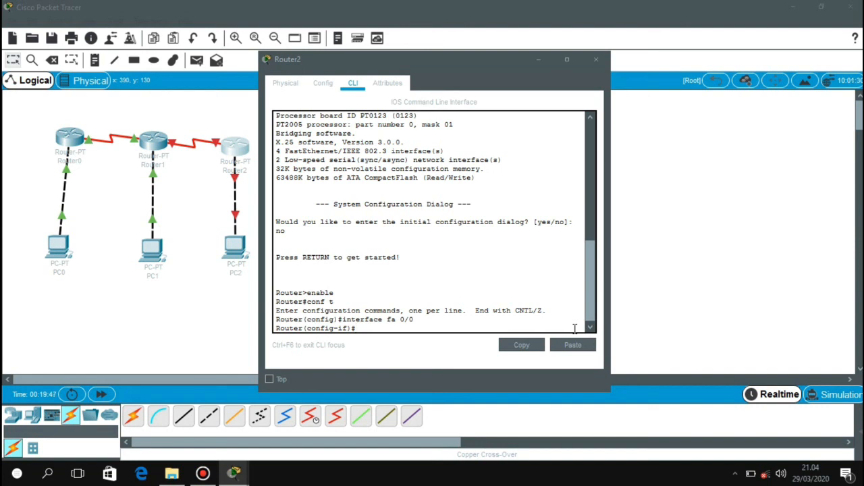
text(ip add 192.168.30)
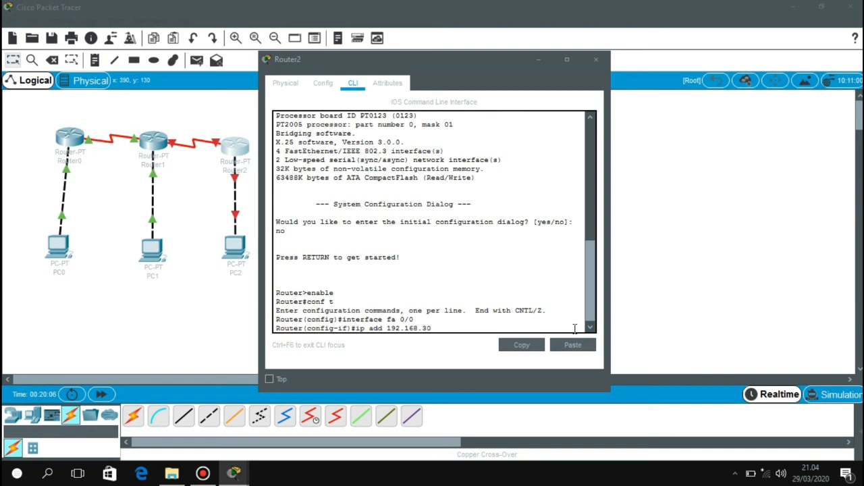
text(.1 255.255.255.0)
key(Return)
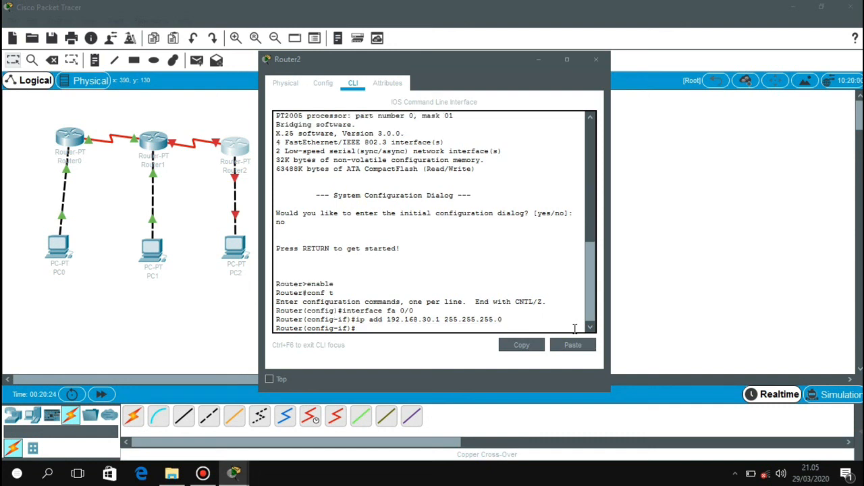
Enable Router2's FastEthernet0/0 interface with no sh and exit to global configuration mode.
text(no sh)
key(Return)
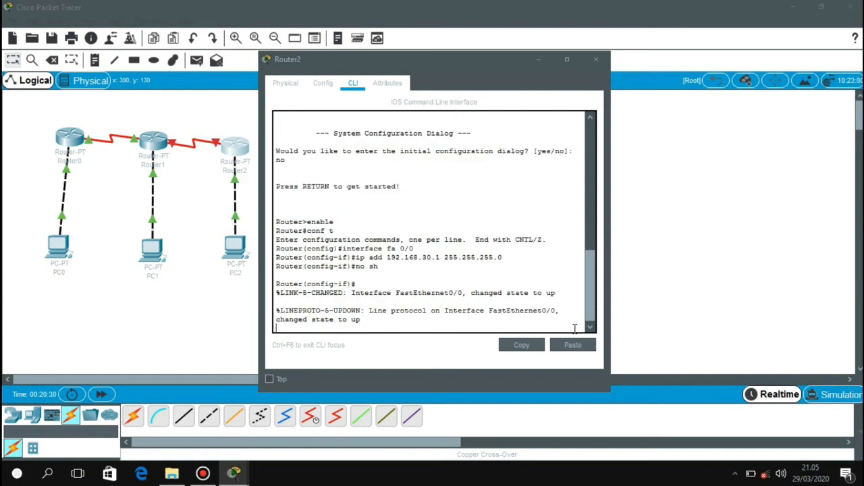
text(exit)
key(Return)
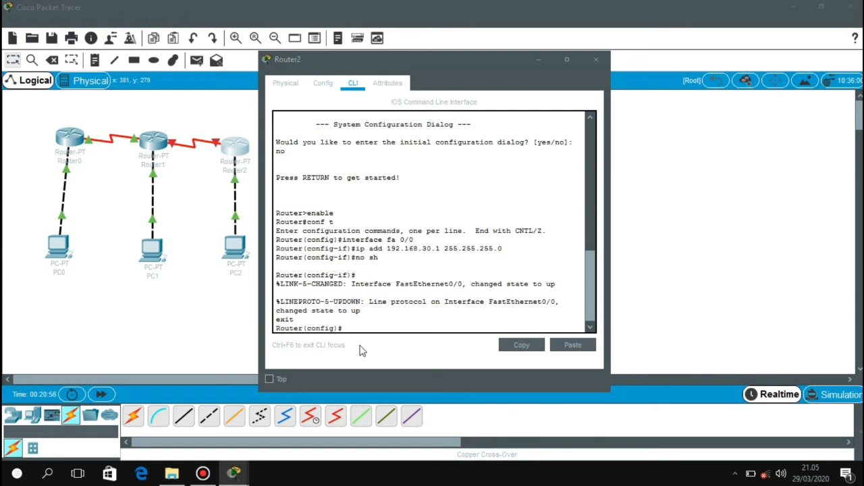
Try to enter interface configuration mode for Router2's se 3/0.
text(ite)
text(rf)
text(ace )
text(3)
text(/0)
text(se)
key(Right)
key(Right)
key(Return)
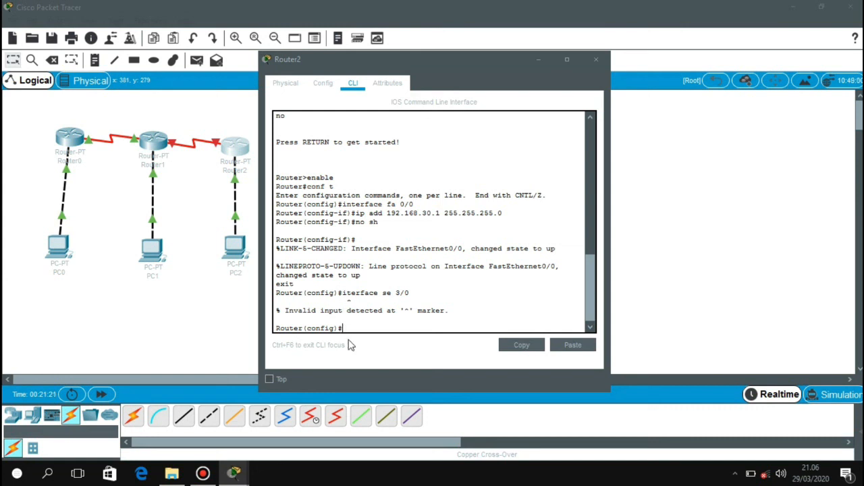
Assign IP address 192.168.50.2 with mask 255.255.255.0 to Router2's interface se 3/0.
text(interface se 3/0)
key(Return)
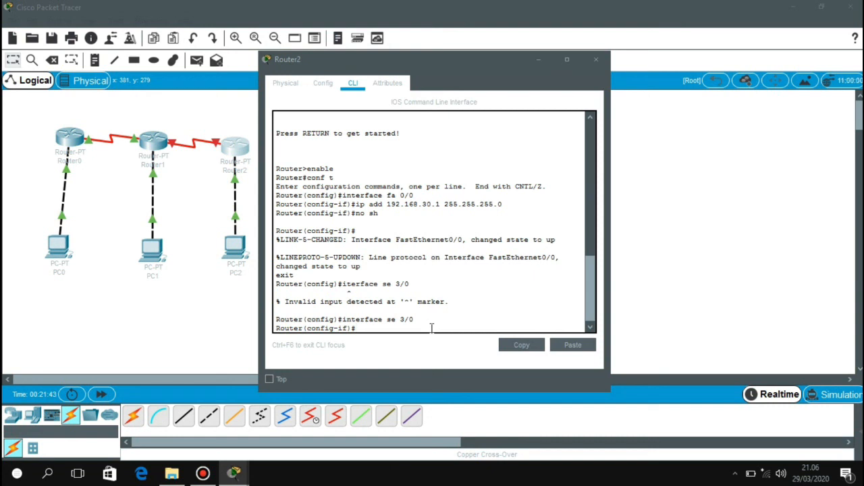
text(ip add 192.168.50.2 255.255)
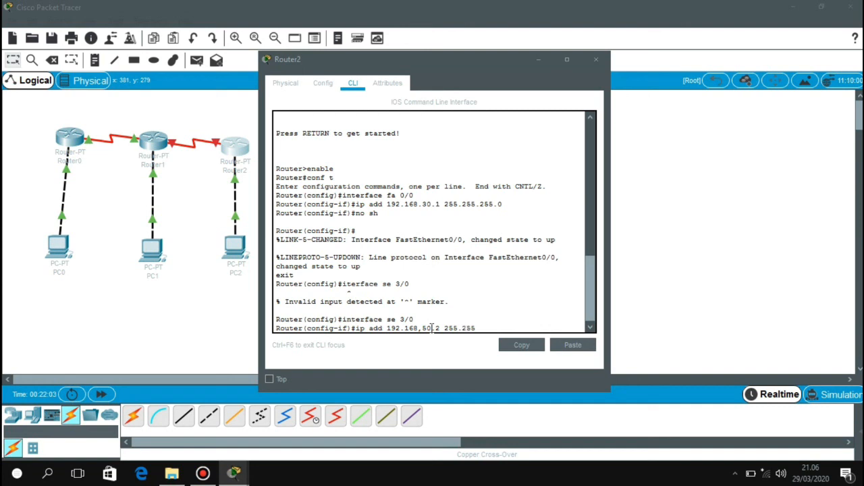
text(.255.0)
key(Return)
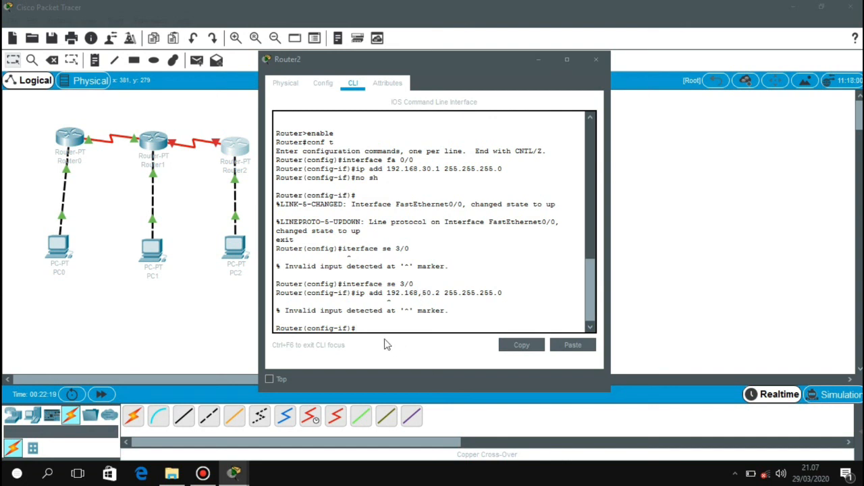
text(ip add 192.168.50.2)
text(255.255)
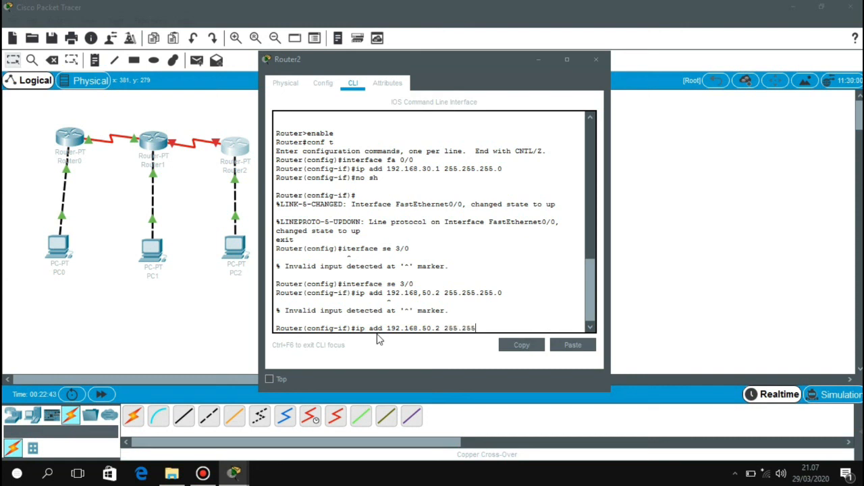
text(.255.0)
key(Return)
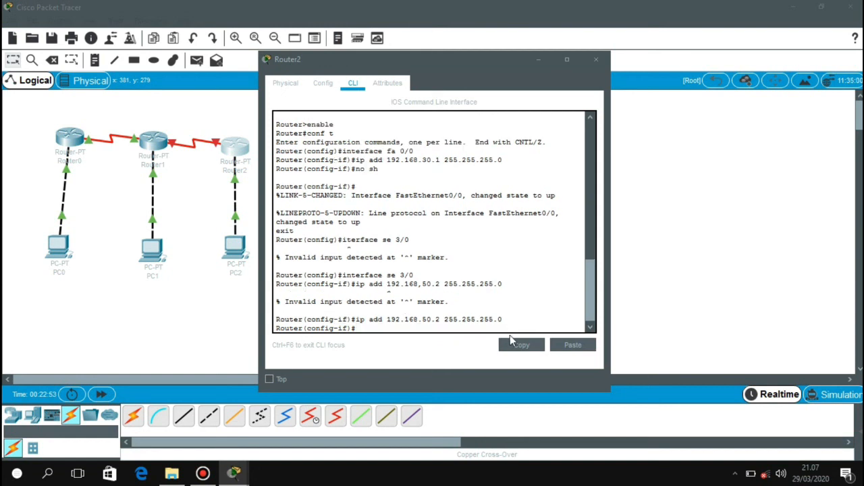
Enable Router2's Serial3/0 interface with no sh, exit to global configuration mode and close the router's window.
text(no sh)
key(Return)
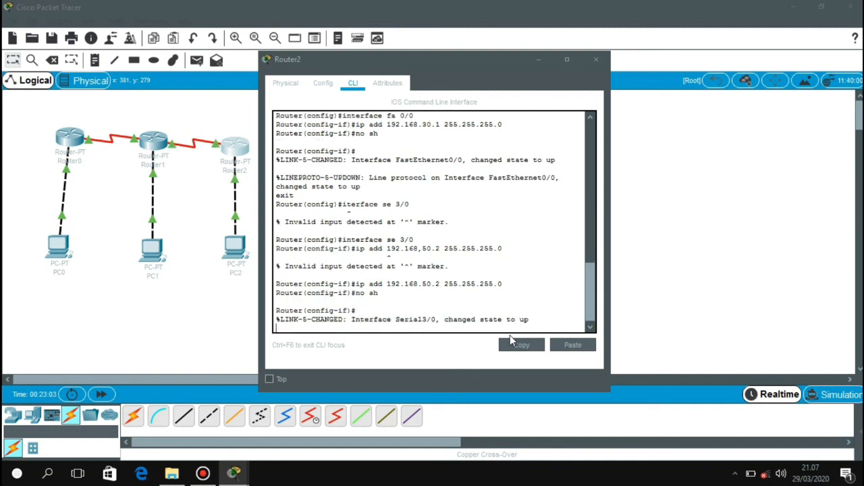
text(exit)
key(Return)
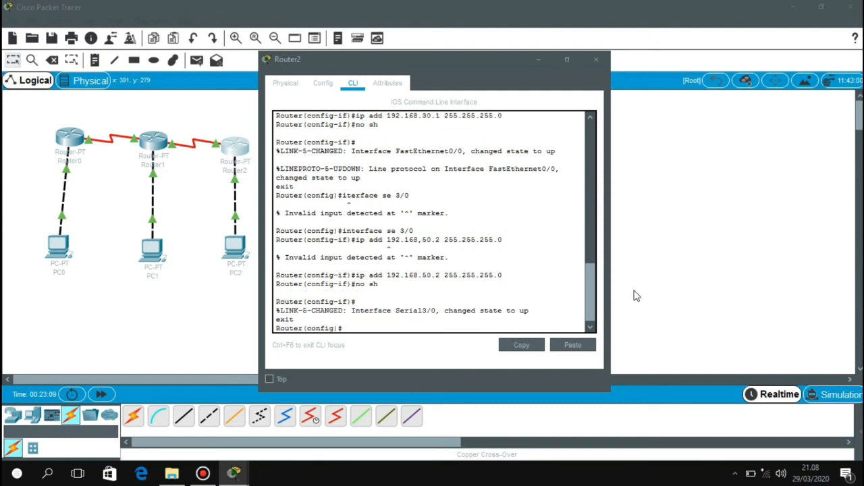
click(595, 61)
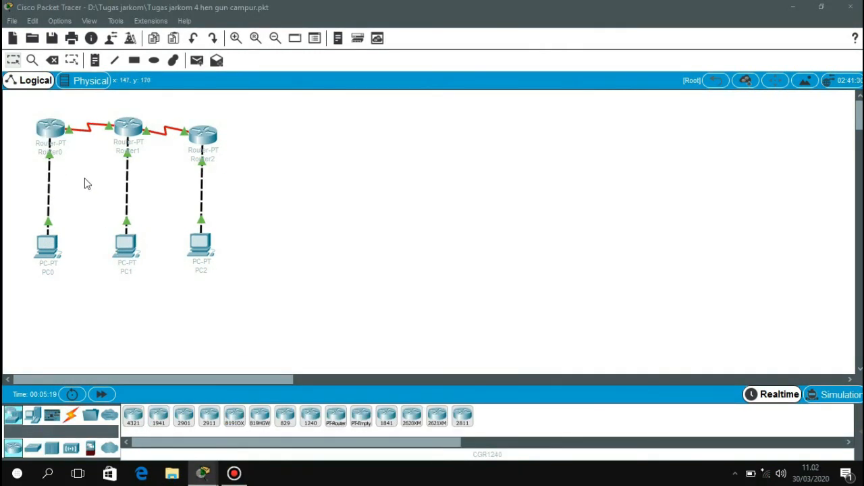
In Router0's command line, add a static route to 192.168.20.0 with mask 255.255.255.0 via next hop 192.168.40.2.
mouse_move(55, 135)
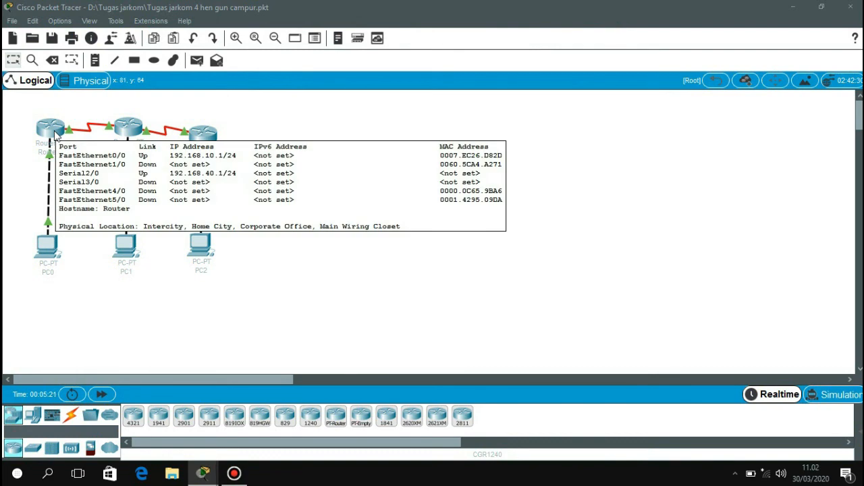
click(54, 135)
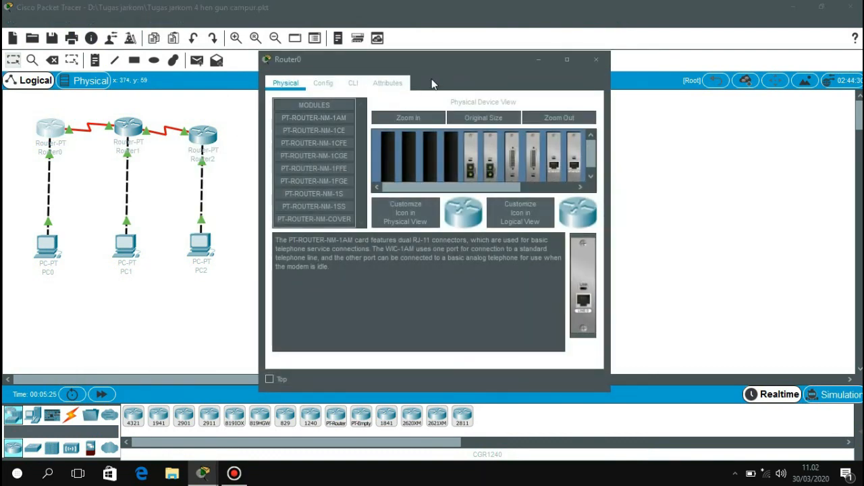
drag(453, 59, 219, 63)
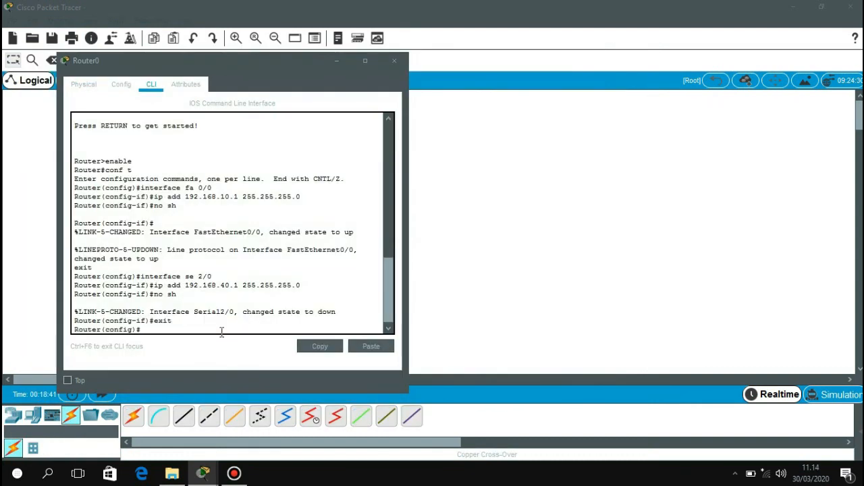
text(ip route 192.)
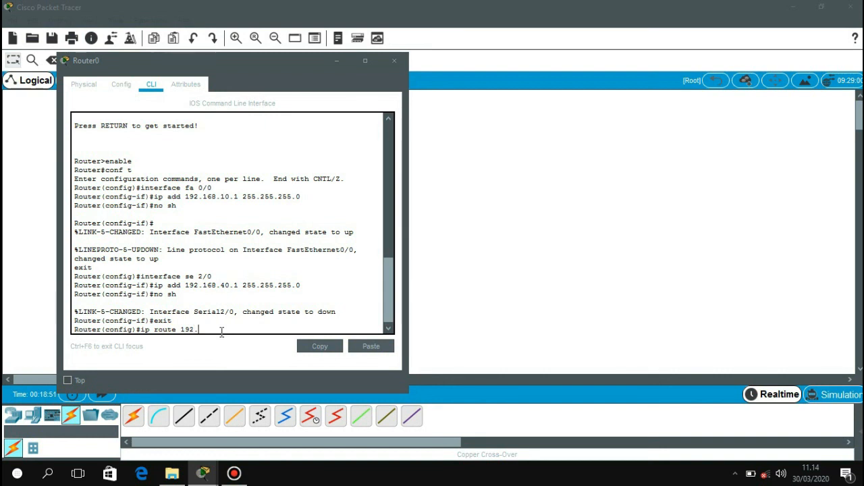
text(1)
text(8.)
key(BackSpace)
key(BackSpace)
text(68.20.0 255.2555.25)
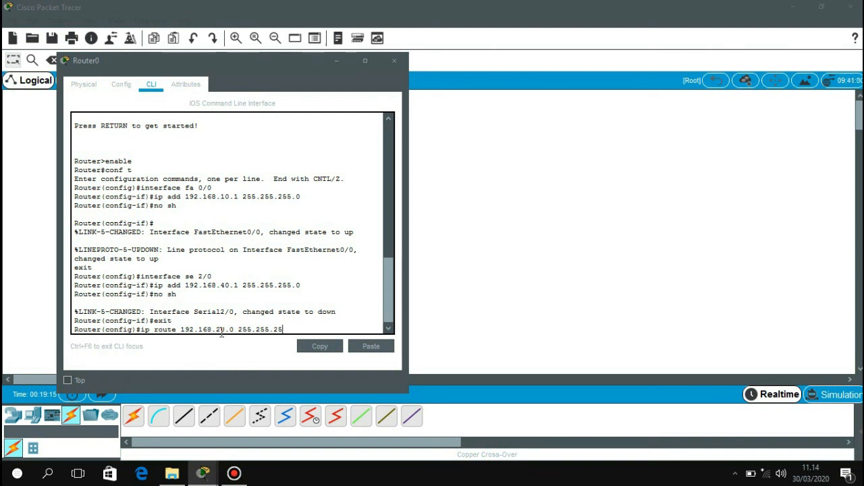
text(5.0)
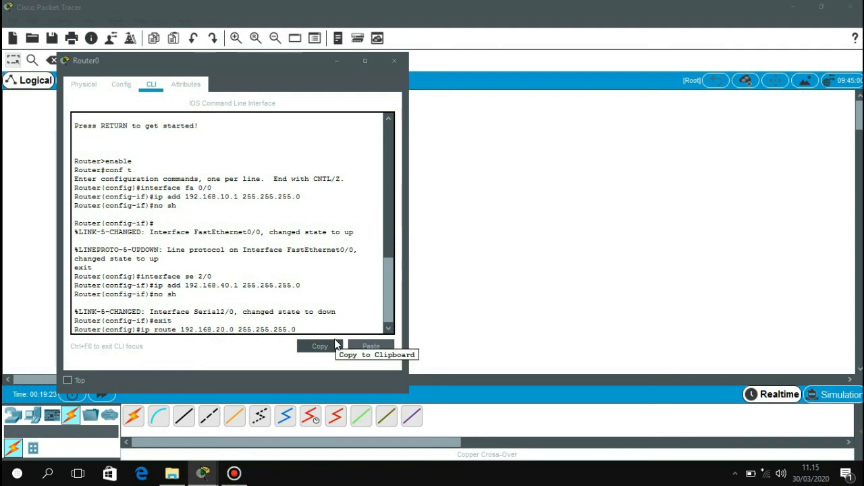
text( 192.168.40.2)
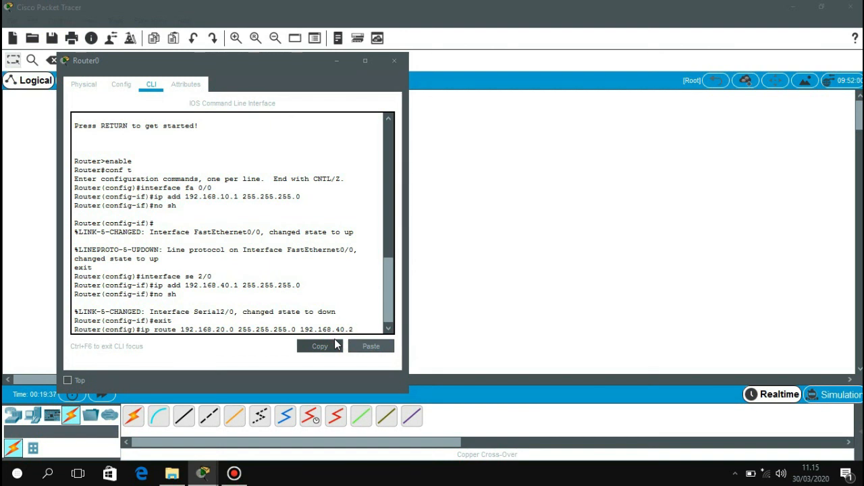
key(Return)
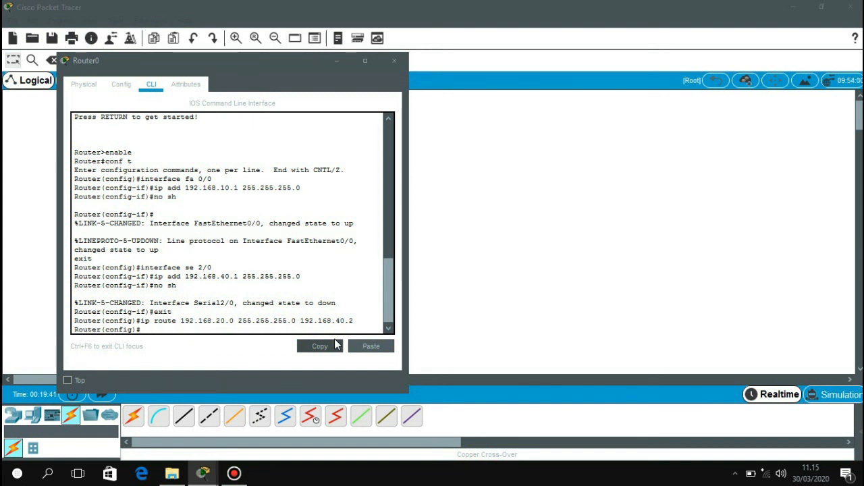
Add a static route on Router0 to 192.168.30.0 with mask 255.255.255.0 via next hop 192.168.40.2.
text(ip route 192.168 .)
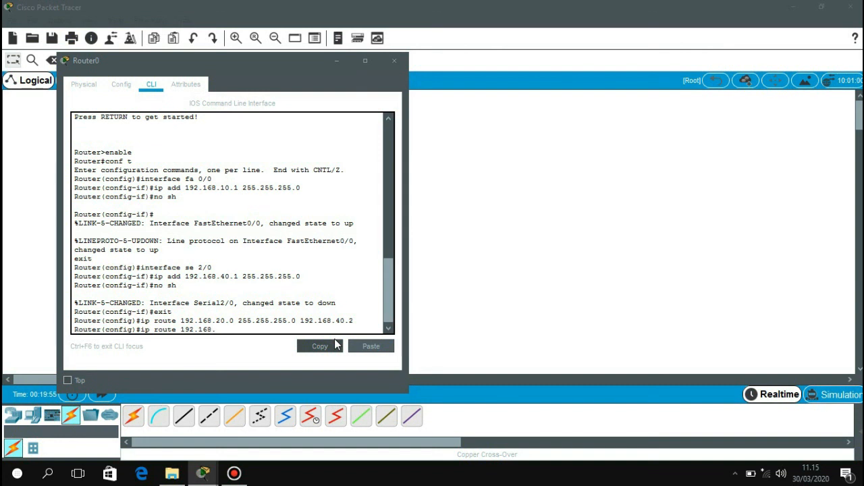
text(30.0 255.255.255)
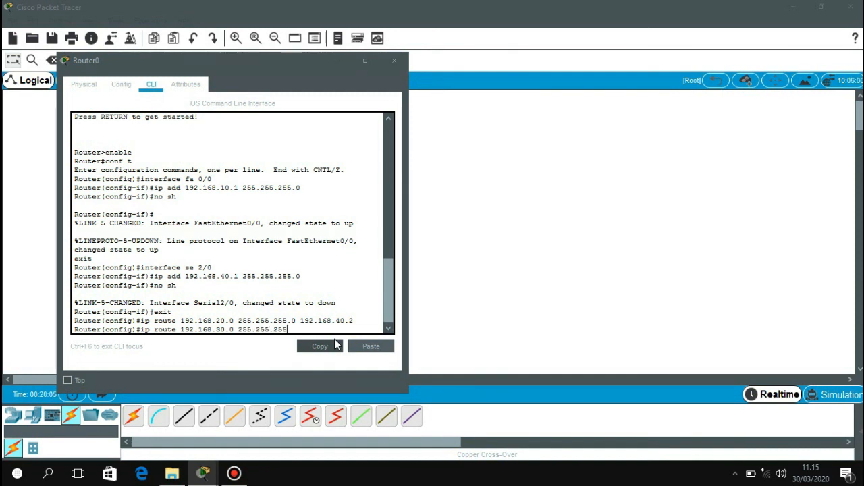
text(.0)
text(192.168.40.2)
key(Return)
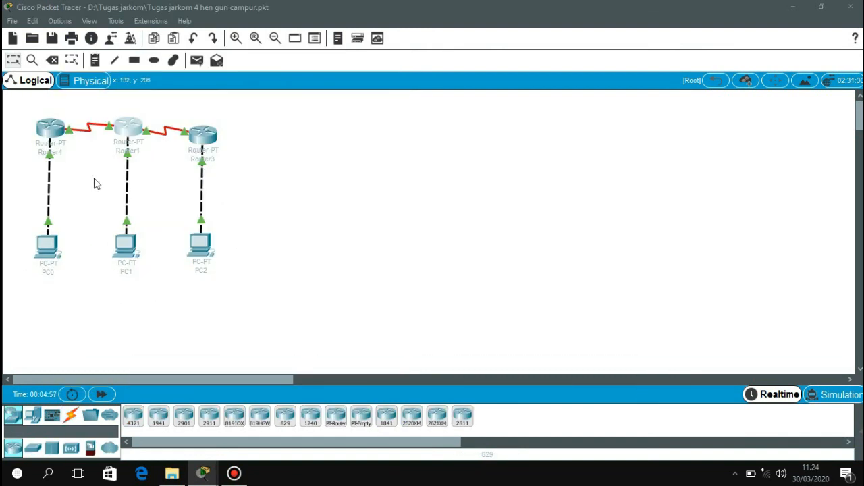
In Router1's command line, add a static route to 192.168.10.0 with mask 255.255.255.0 via next hop 192.168.40.1.
click(123, 136)
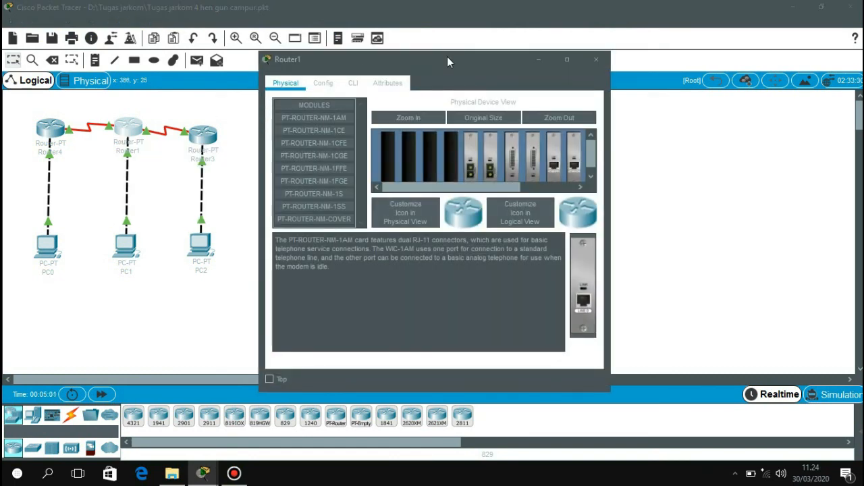
drag(448, 58, 234, 56)
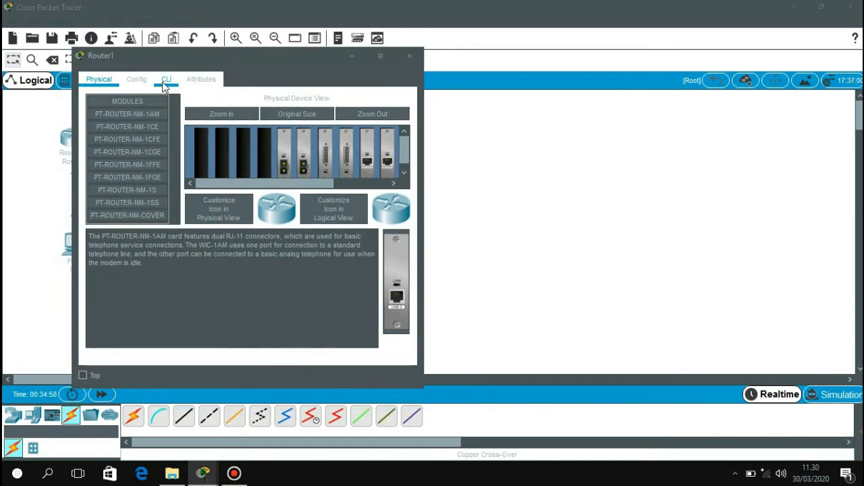
click(165, 81)
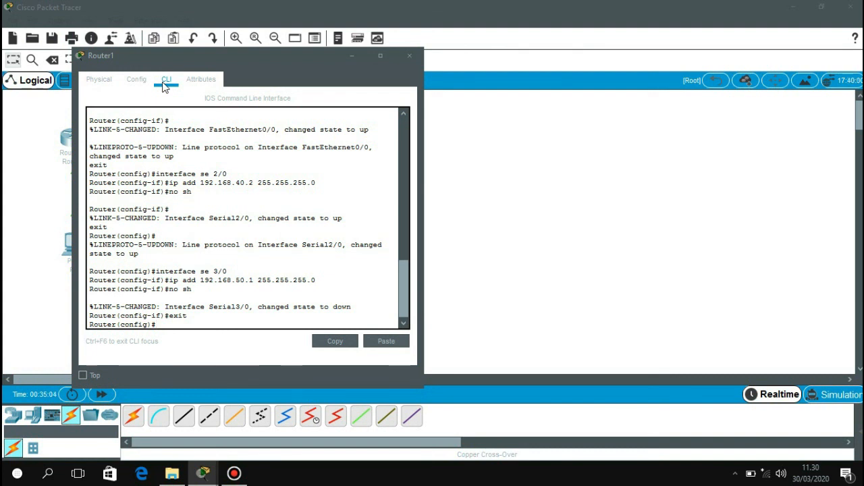
text(ip route 192)
text(.168)
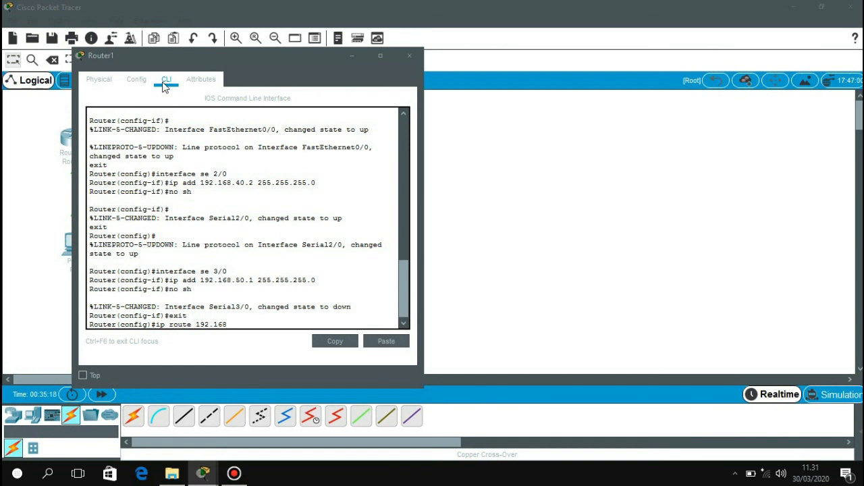
text(.10.0)
text(255.)
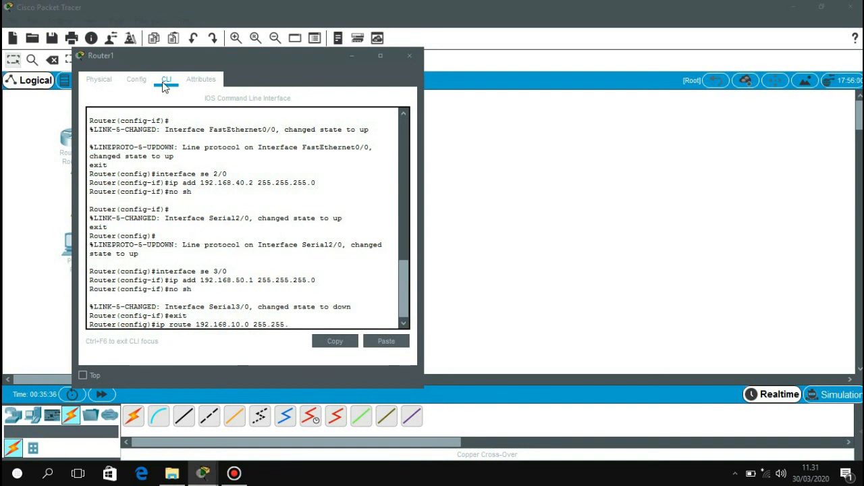
text(255.0)
text(192.168.)
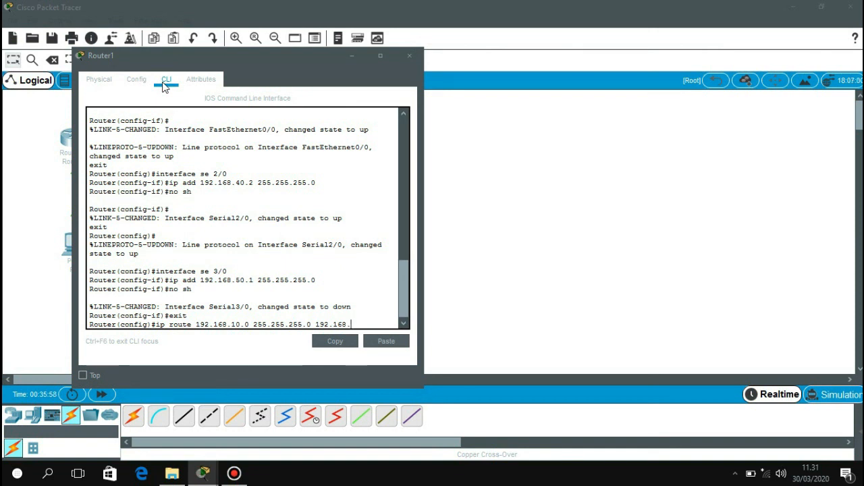
text(40.1)
key(Return)
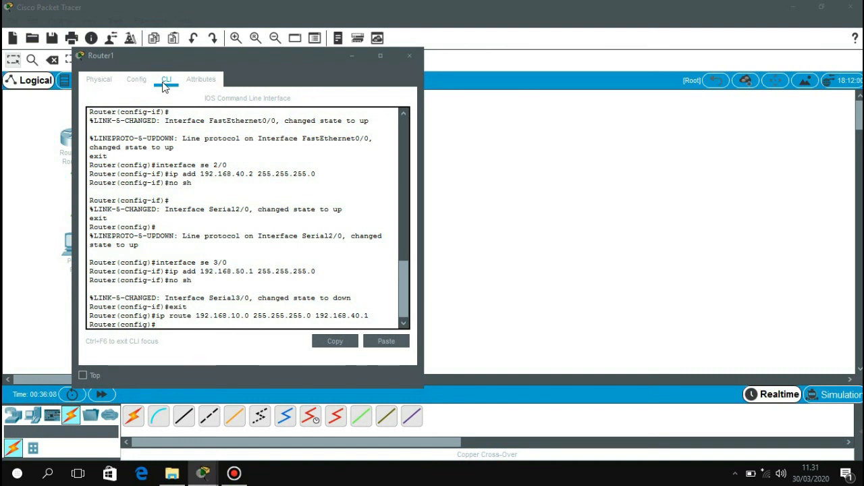
Add a static route on Router1 to 192.168.30.0 with mask 255.255.255.0 via next hop 192.168.50.2.
text(ip rout)
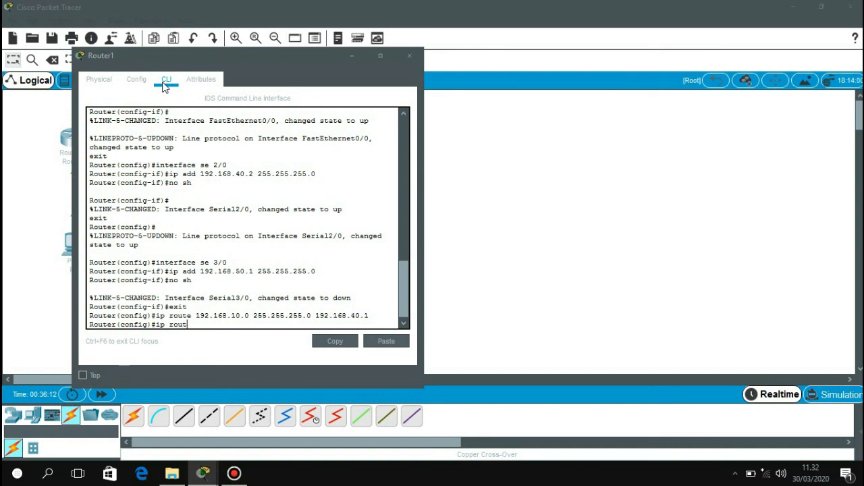
text(e 192.16)
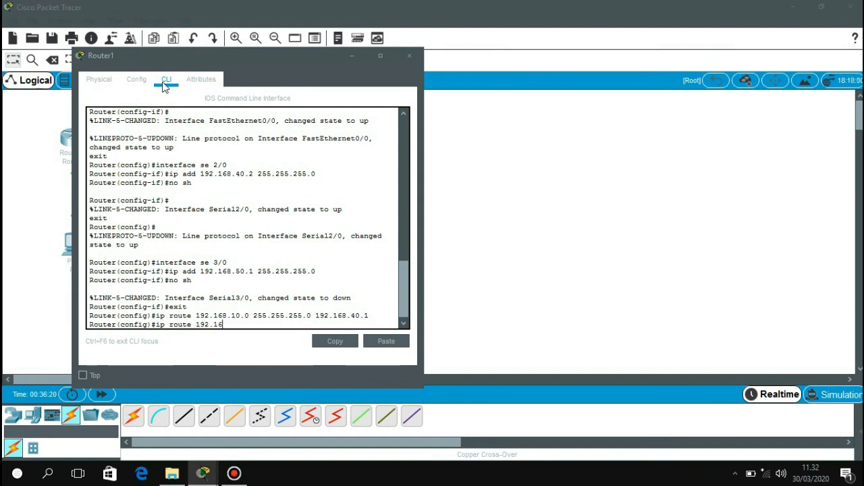
text(8.30.0)
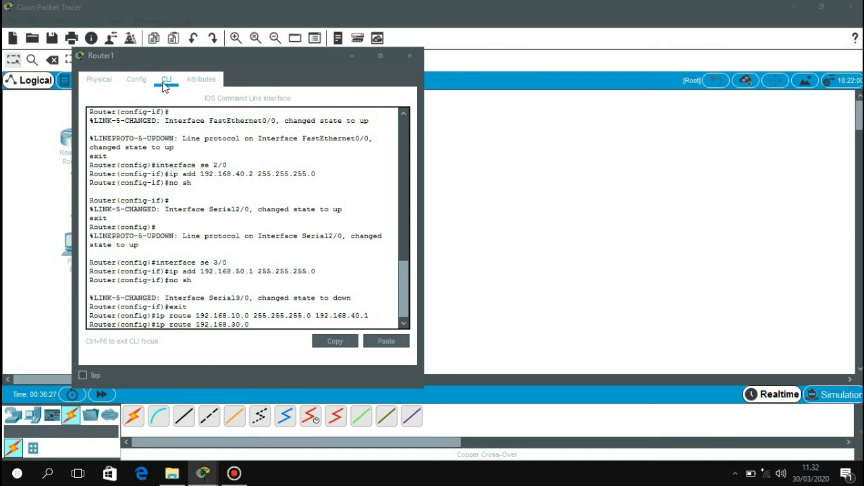
text( 255.255.255.)
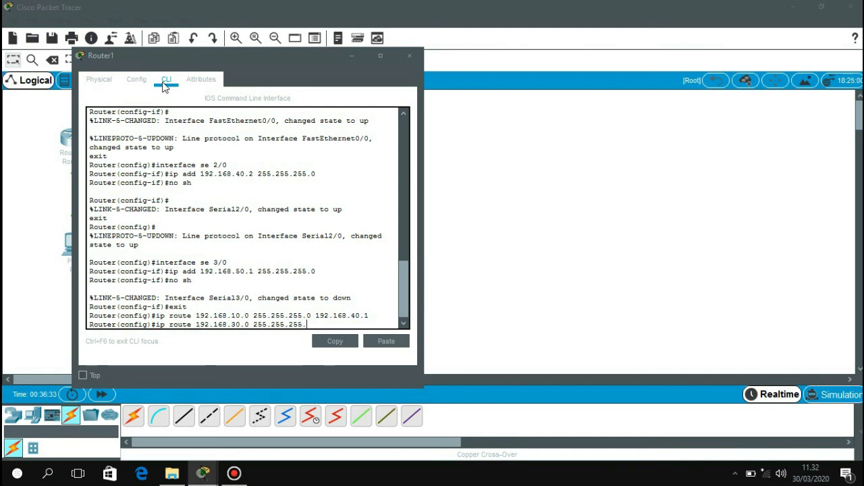
text(0 192.168.50.2)
key(Return)
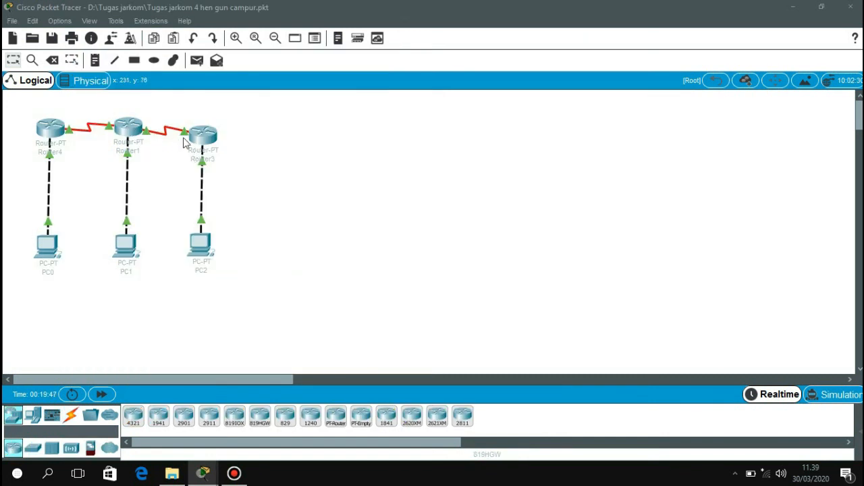
In Router2's command line, add a static route to 192.168.10.0 with mask 255.255.255.0 via next hop 192.168.50.1.
mouse_move(204, 136)
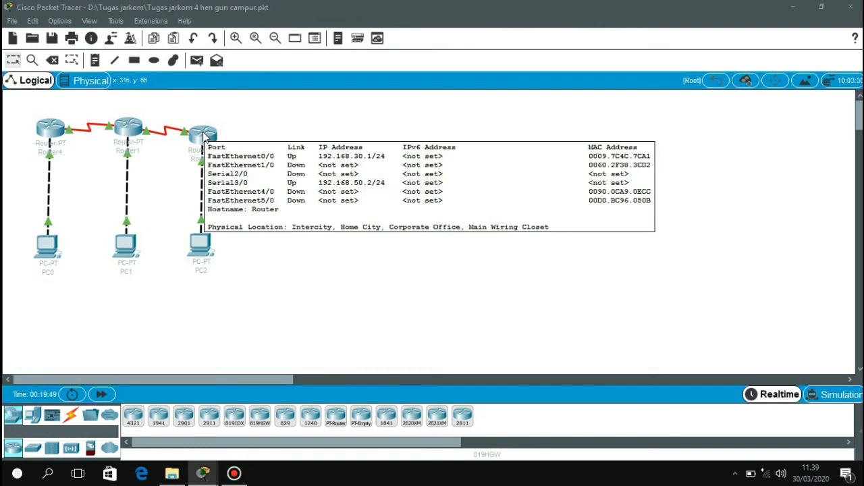
click(204, 136)
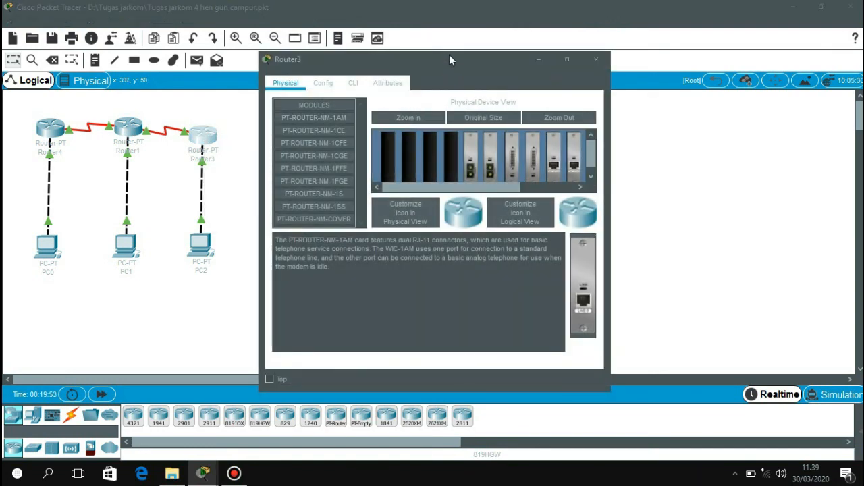
drag(449, 55, 221, 65)
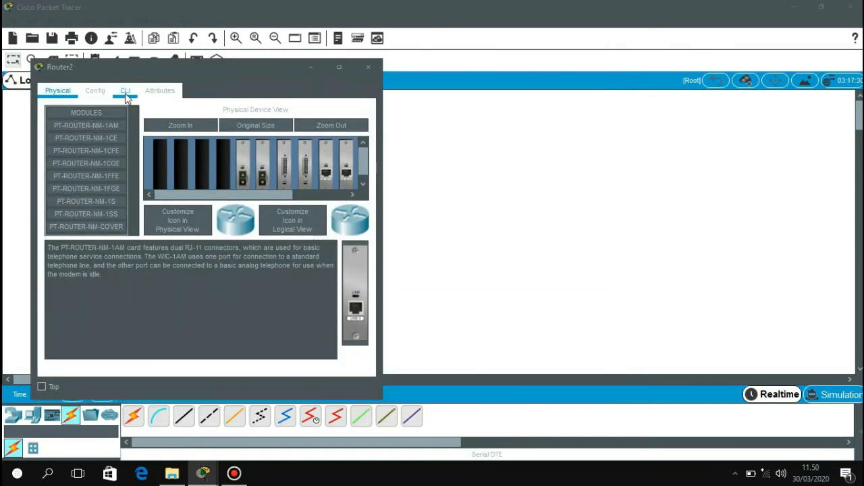
click(125, 92)
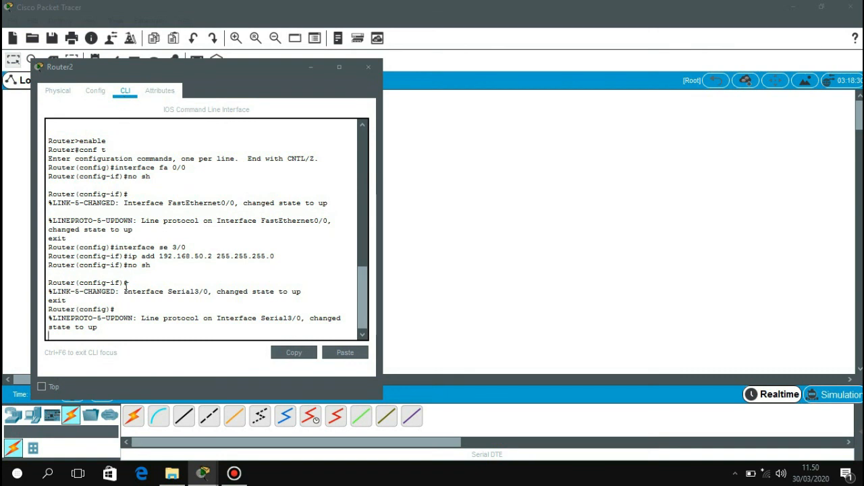
key(Return)
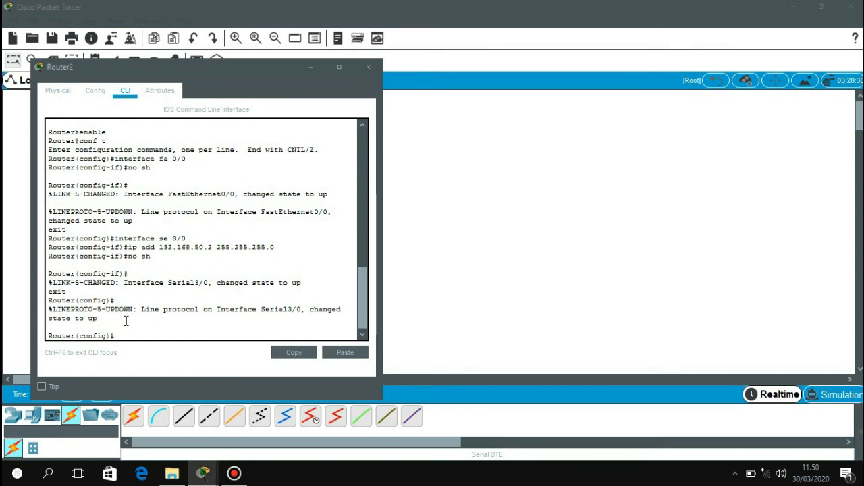
text(ip route)
text(192.168.10.0 255.255)
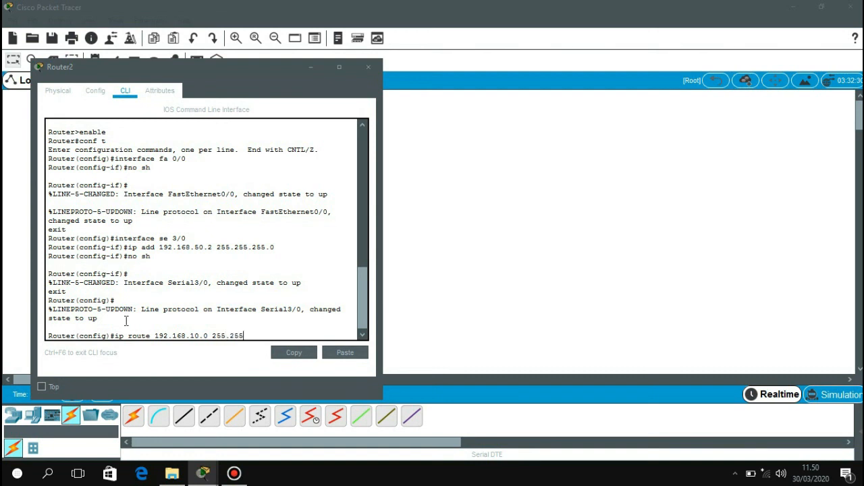
text(.255.0)
text(192.168.50.1)
key(Return)
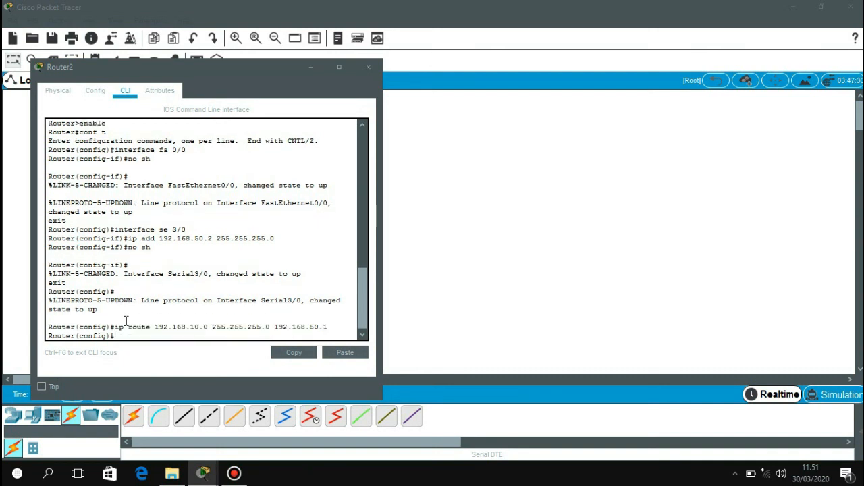
Add a static route on Router2 to 192.168.20.0 with mask 255.255.255.0 via next hop 192.168.50.1 and close the router's window.
text(ip route 192.168.20.0 255.255.255.0)
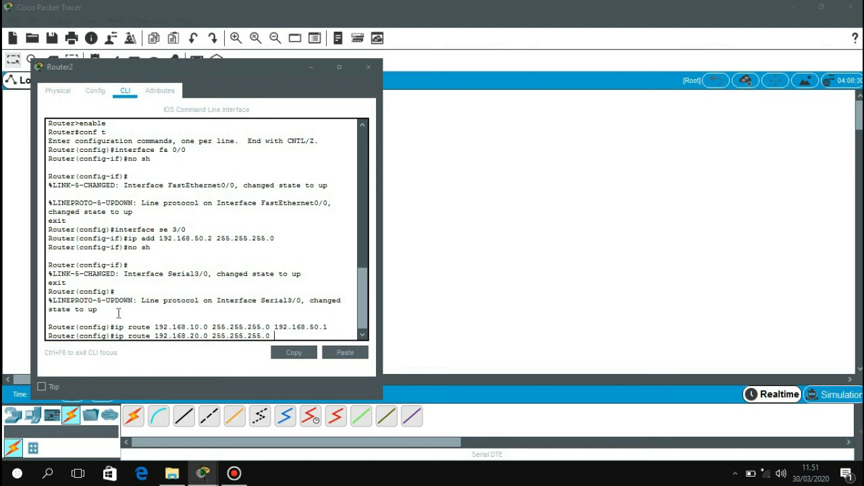
text(192)
text(8)
text(.50.1)
key(Return)
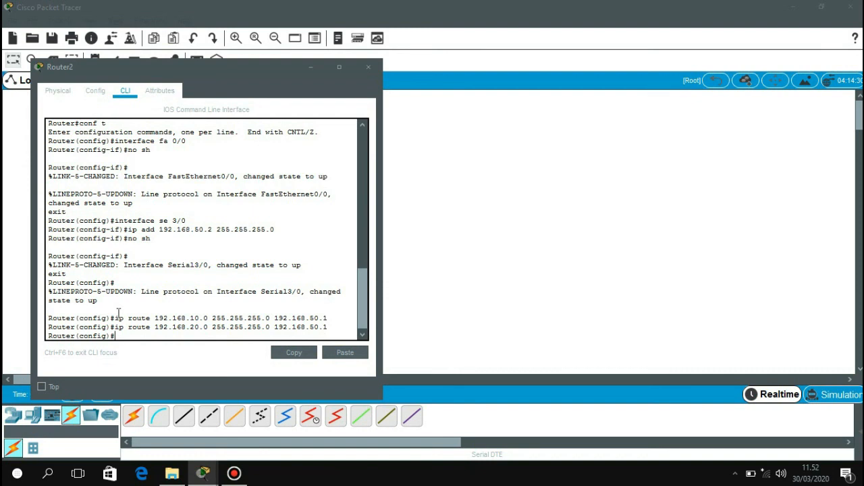
click(366, 69)
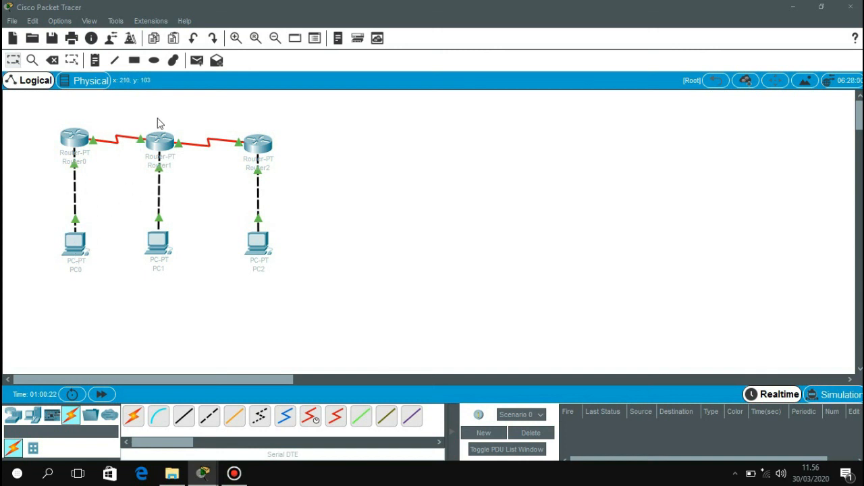
Send a simple PDU from PC0 to PC1 to test the connection between their networks.
click(195, 62)
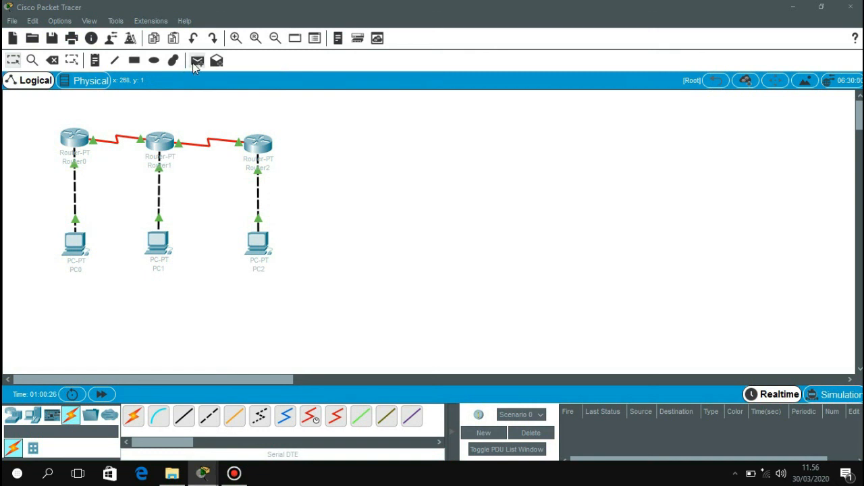
click(67, 238)
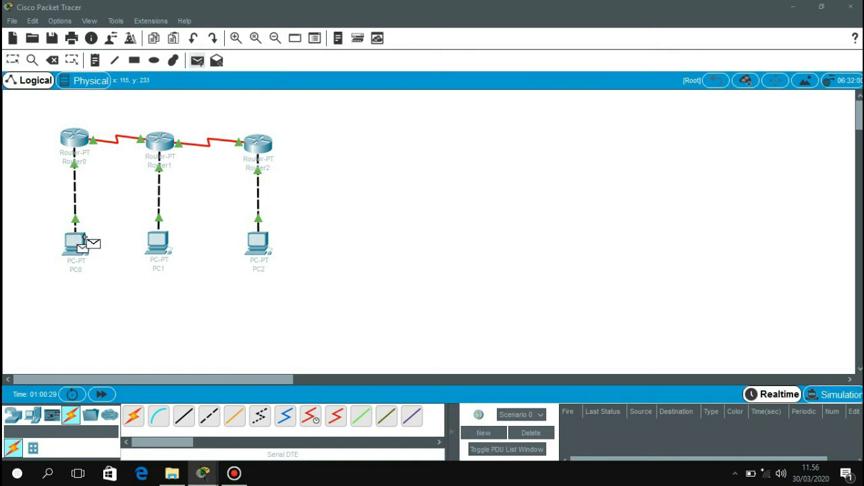
click(154, 238)
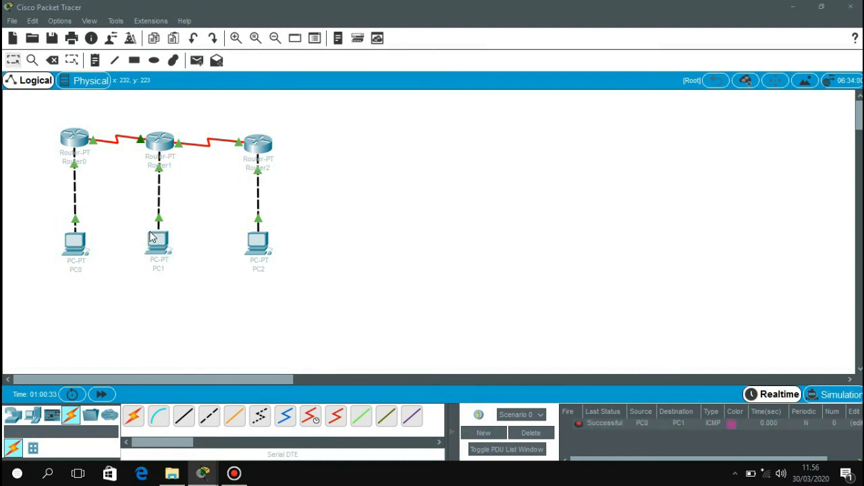